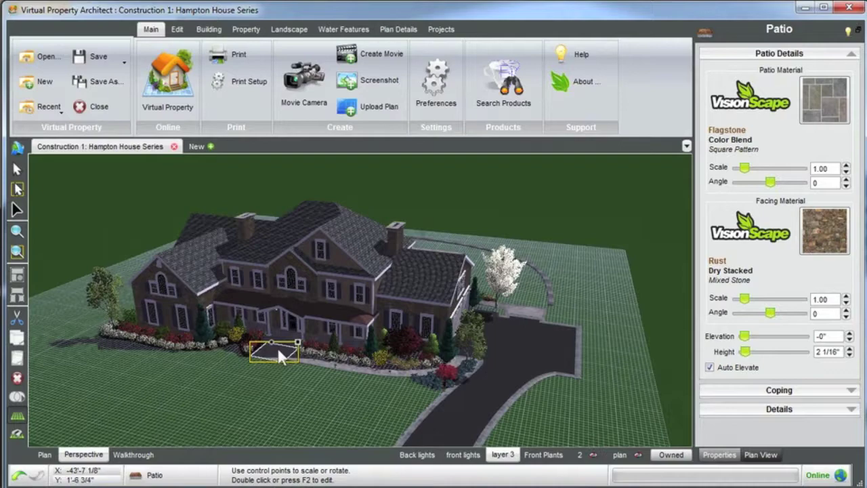
- Shift the scene's time of day to just before midday to brighten the front entry patio
key("space")
middle_click_drag(398, 304, 368, 279)
scroll(382, 291, "down", 2)
scroll(377, 284, "down", 1)
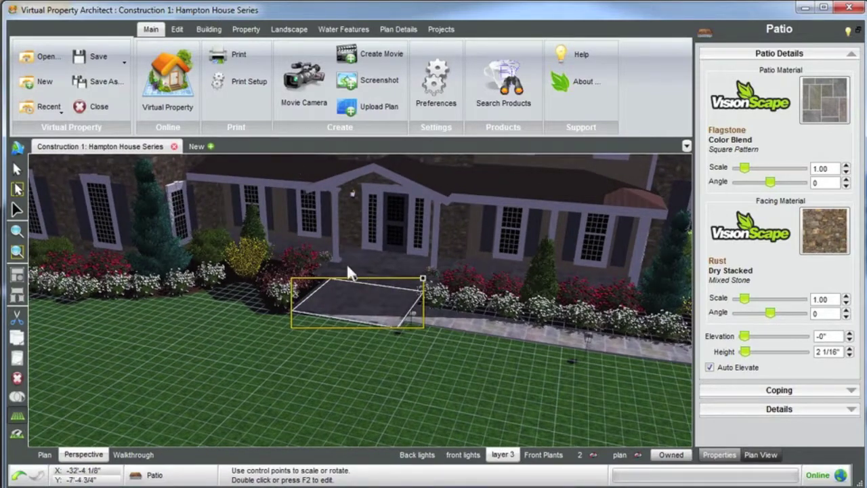
middle_click_drag(345, 282, 390, 285)
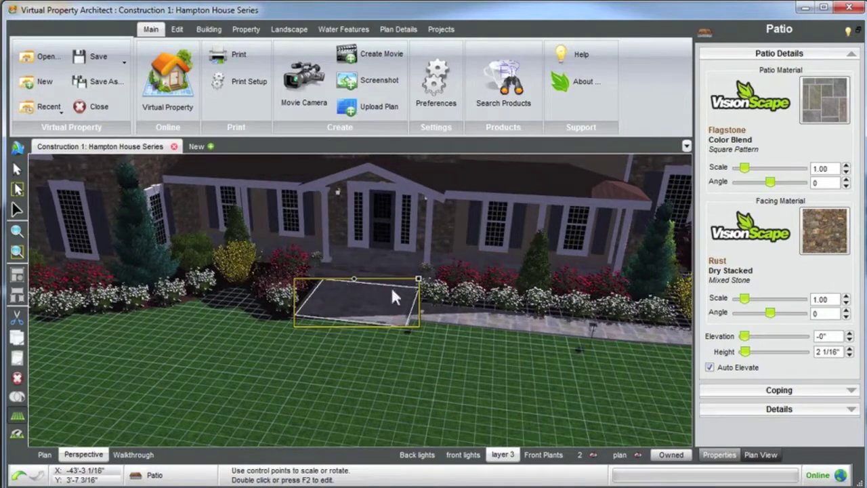
left_click(178, 30)
left_click_drag(359, 63, 325, 67)
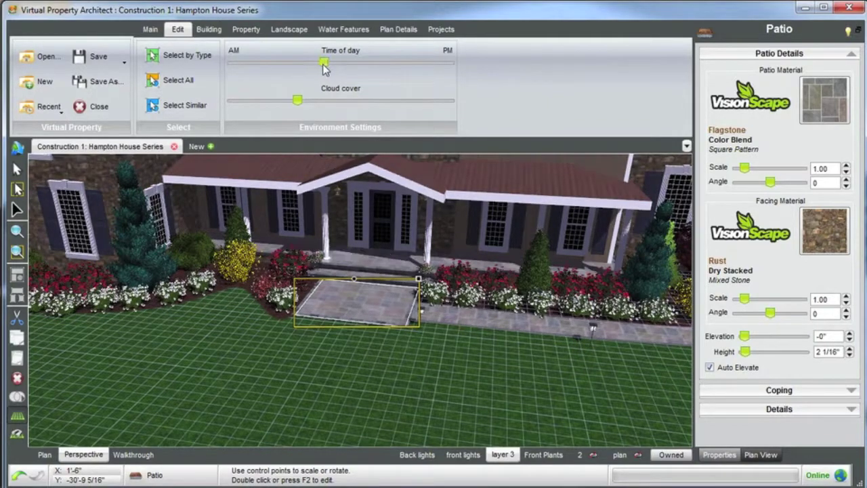
- Examine the flagstone patio in front of the entry steps, including its border and edges, from above and up close
middle_click_drag(365, 283, 377, 312)
scroll(361, 286, "up", 5)
scroll(378, 306, "down", 5)
scroll(374, 308, "up", 2)
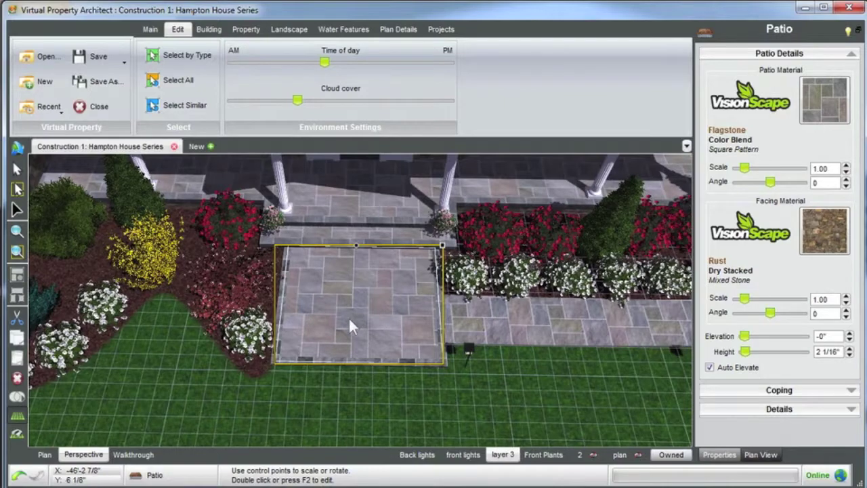
scroll(372, 325, "up", 3)
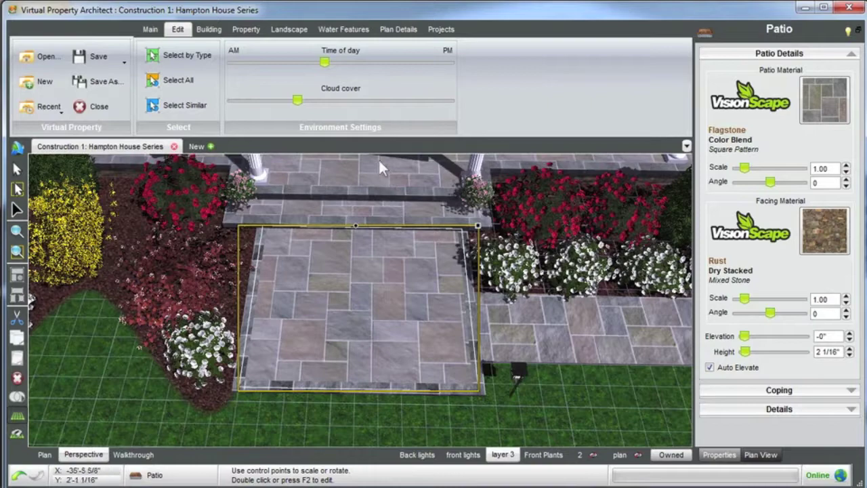
middle_click_drag(378, 201, 411, 368)
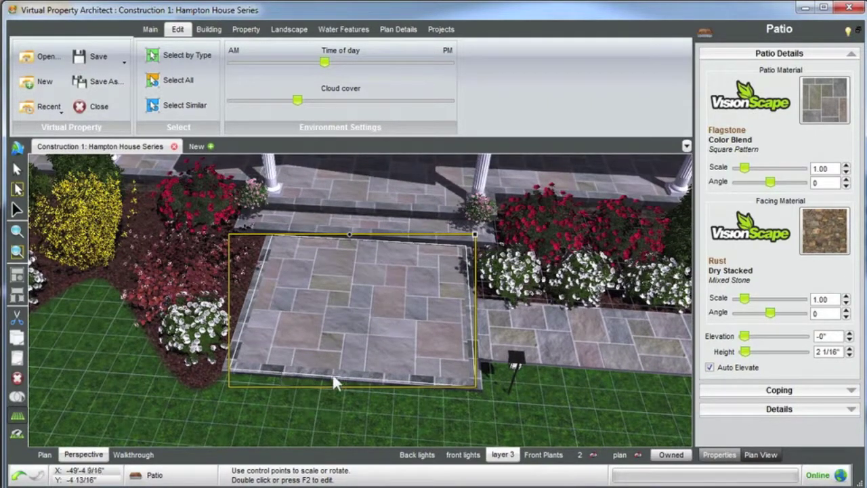
middle_click_drag(451, 356, 443, 349)
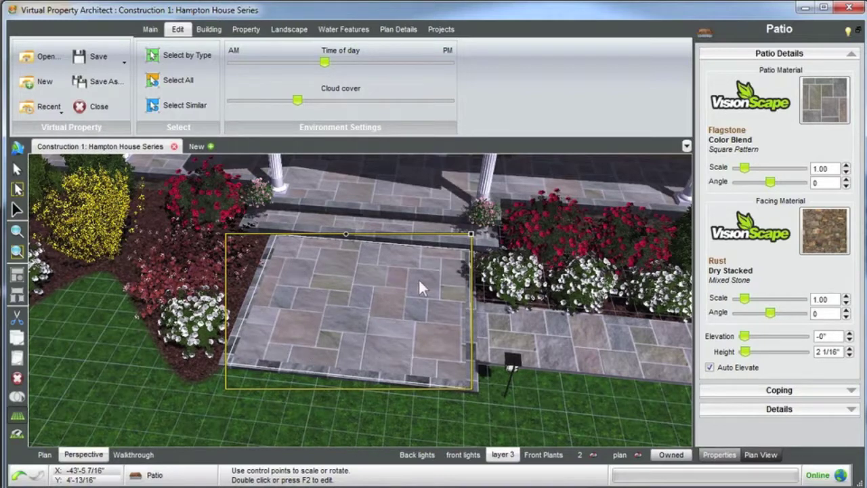
- Create a new layer named "hard scape details"
left_click(421, 454)
right_click(421, 455)
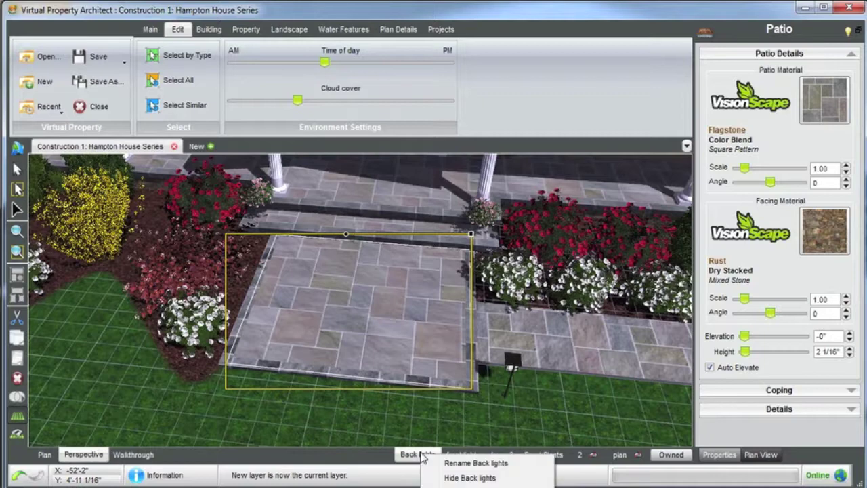
left_click(474, 463)
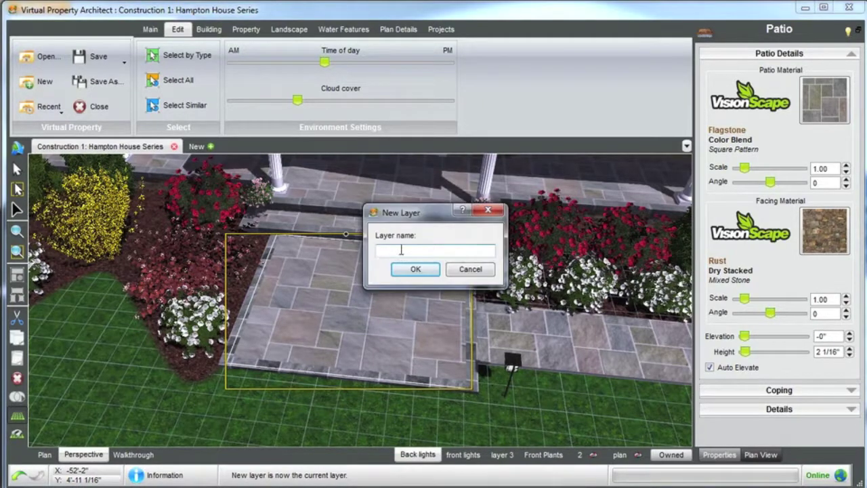
type("hard scap")
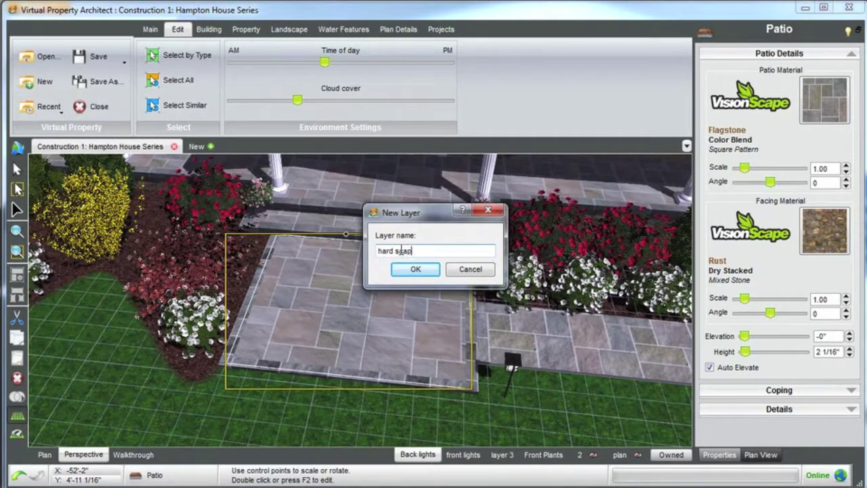
type("e details")
key("Return")
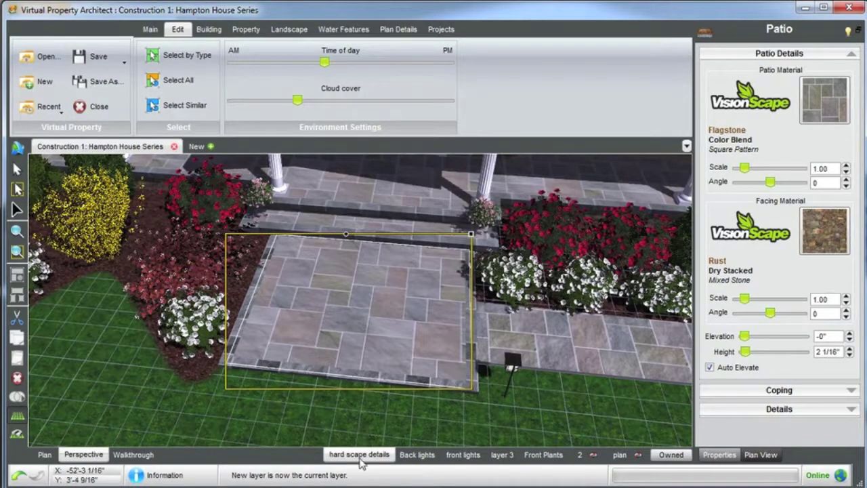
- Copy the entry patio onto the hard scape details layer and shift the copy toward the lawn edge of the original
scroll(412, 309, "down", 3)
middle_click_drag(410, 308, 386, 300)
scroll(385, 300, "up", 1)
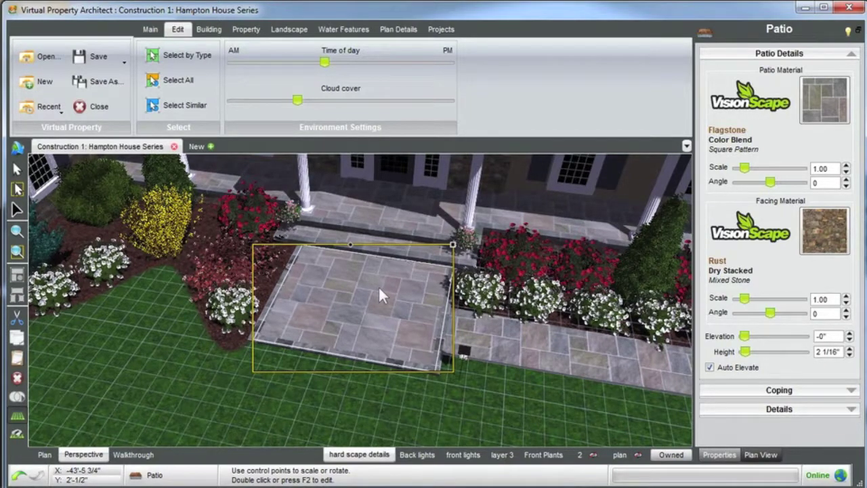
left_click(378, 288)
middle_click_drag(374, 319, 384, 330)
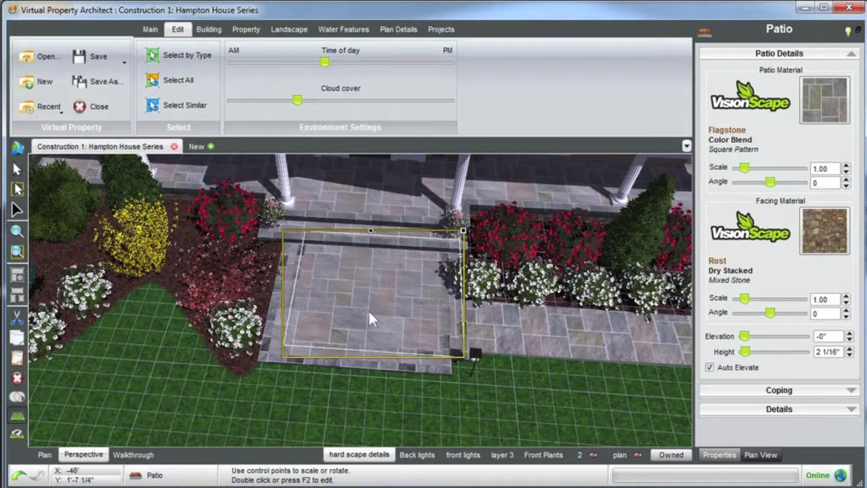
left_click_drag(383, 294, 368, 337)
scroll(374, 347, "up", 2)
scroll(377, 357, "up", 1)
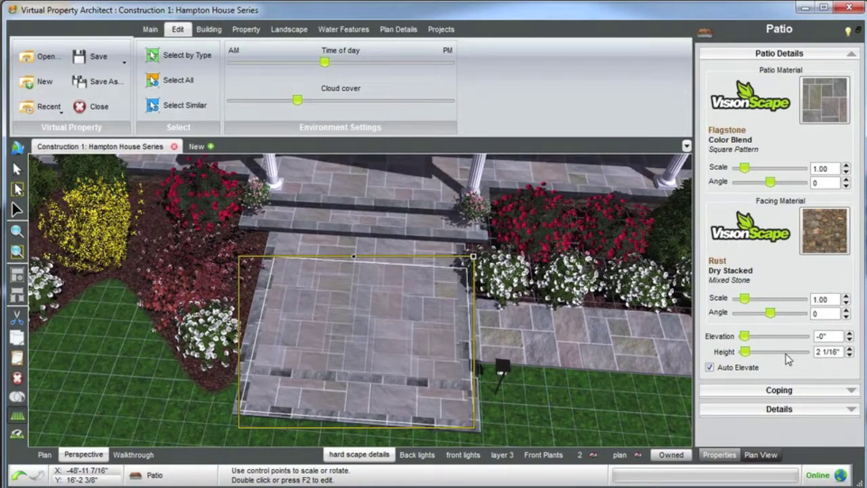
- Set the copied patio's height to 2.2" and reposition it over the original patio
mouse_move(383, 332)
left_mouse_down()
mouse_move(392, 327)
mouse_move(384, 322)
left_mouse_up()
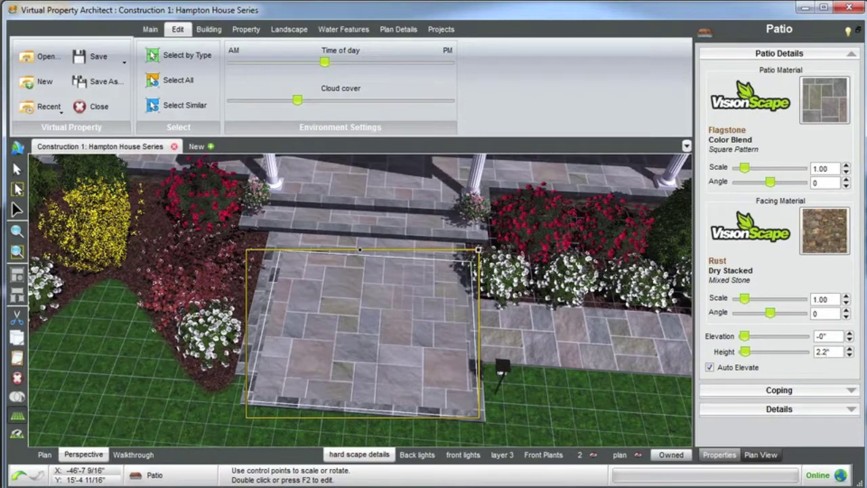
key("Return")
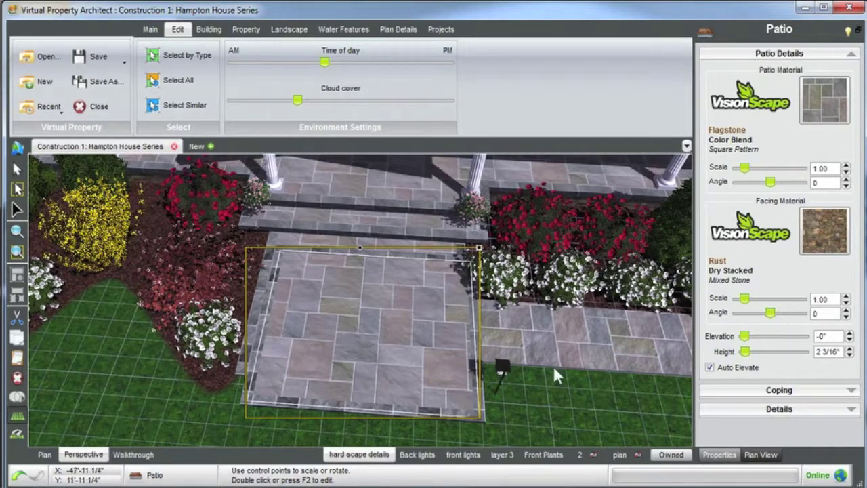
scroll(394, 363, "up", 2)
left_click_drag(344, 353, 353, 341)
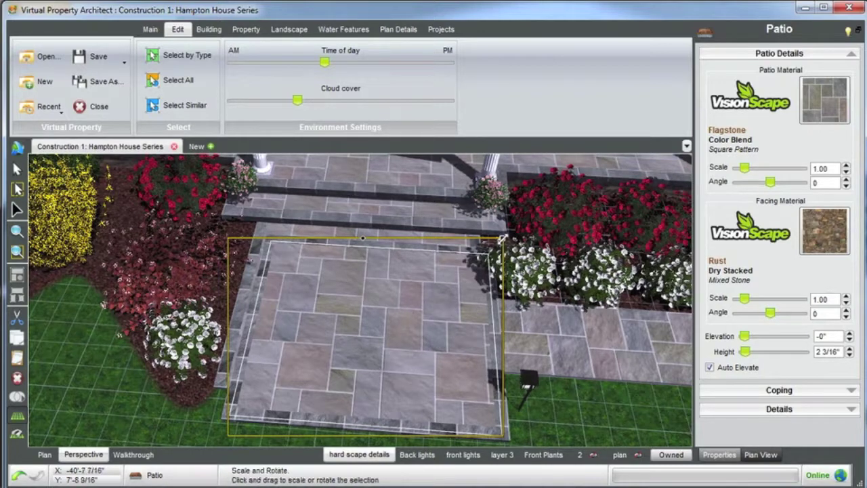
mouse_move(381, 305)
left_mouse_down()
mouse_move(410, 313)
mouse_move(391, 314)
left_mouse_up()
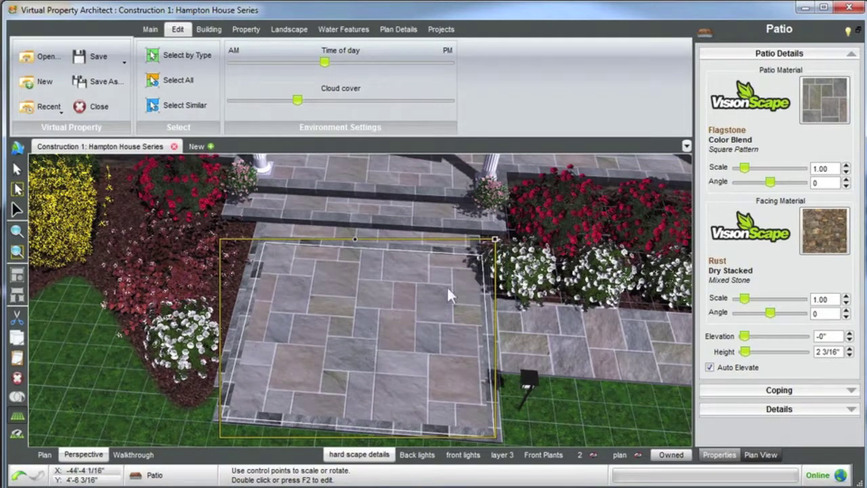
- Scale down the copied patio and center it inside the original, leaving an even band of flagstone around it
left_click_drag(493, 239, 473, 254)
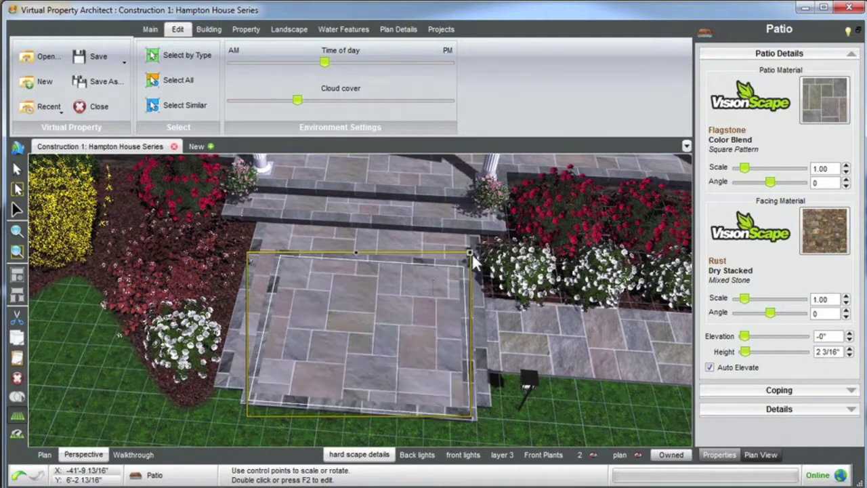
left_click_drag(388, 337, 384, 306)
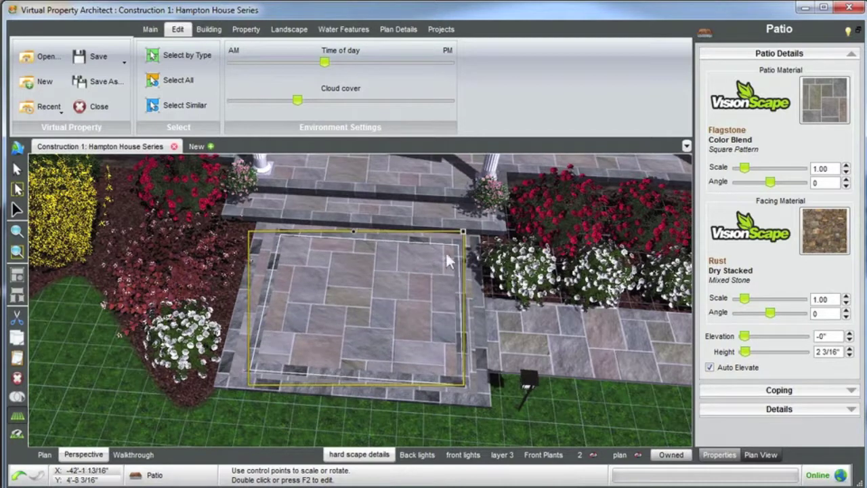
left_click_drag(463, 233, 414, 271)
left_click_drag(374, 309, 378, 304)
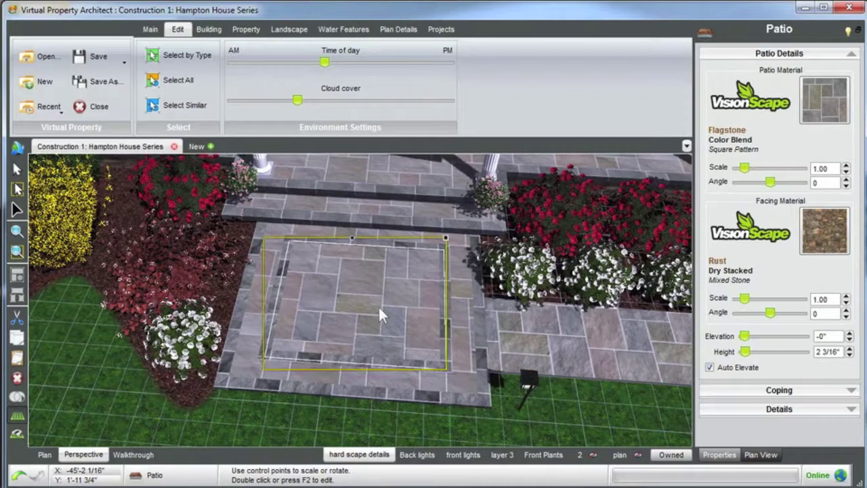
- Change the inner patio's coping material to Brussels Block Sierra, Pattern B
middle_click_drag(379, 313, 374, 310)
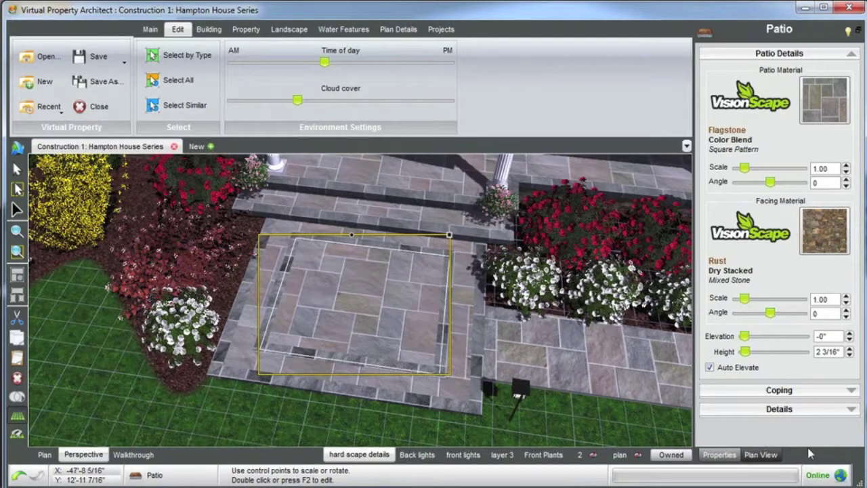
left_click(784, 393)
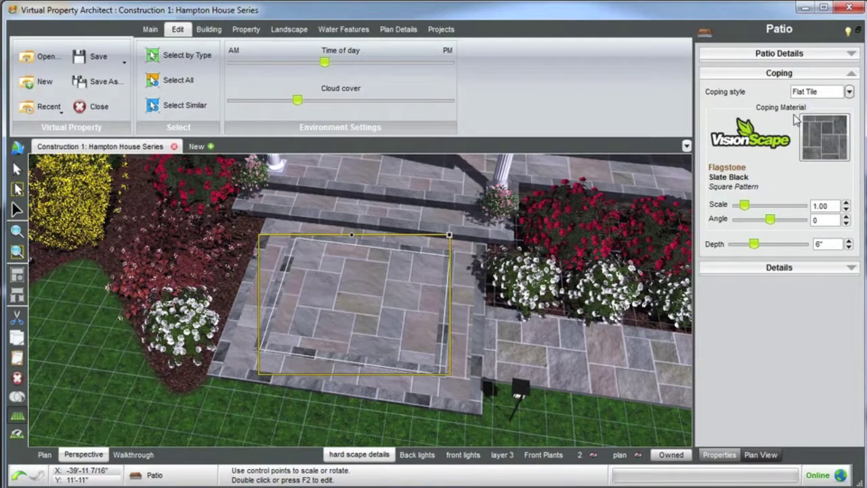
left_click(825, 139)
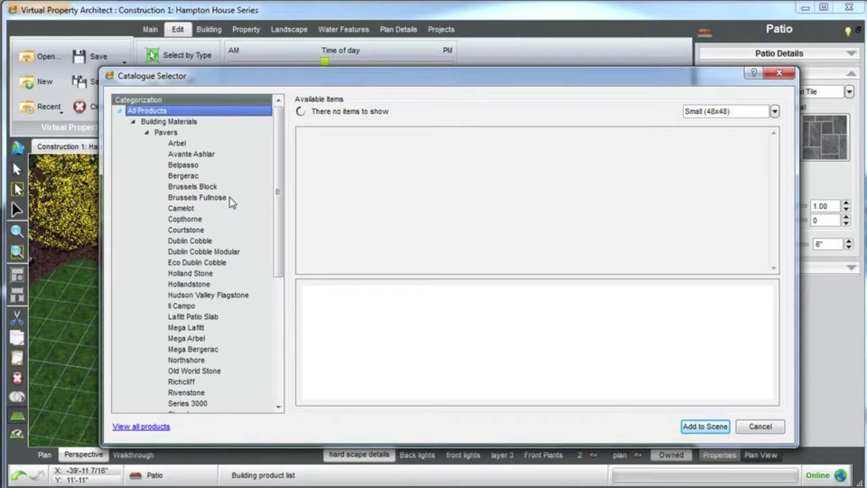
scroll(230, 201, "down", 2)
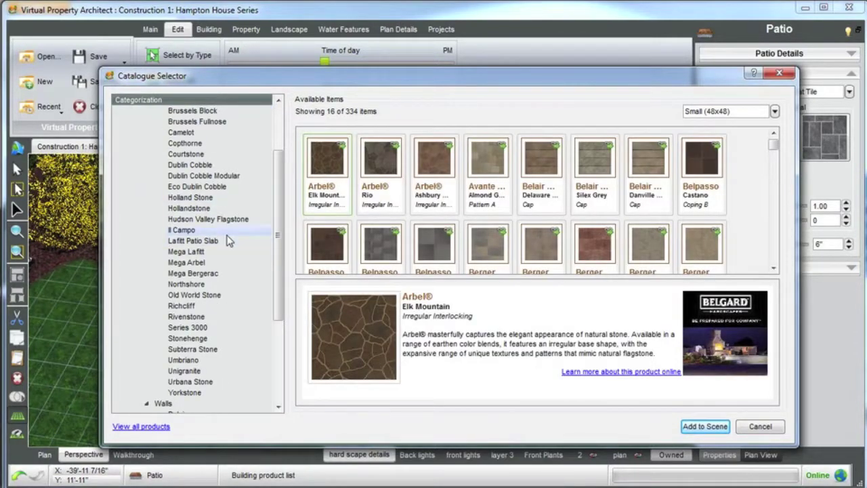
left_click(198, 111)
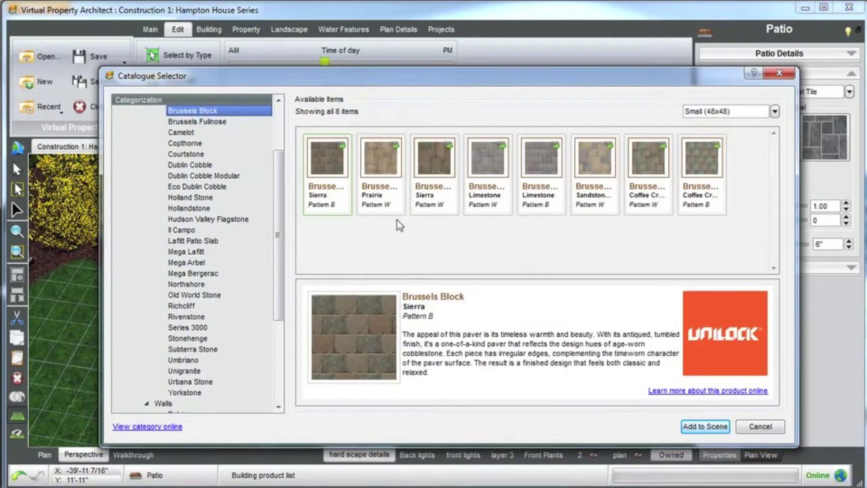
mouse_move(453, 83)
left_mouse_down()
mouse_move(606, 235)
mouse_move(626, 349)
mouse_move(466, 75)
left_mouse_up()
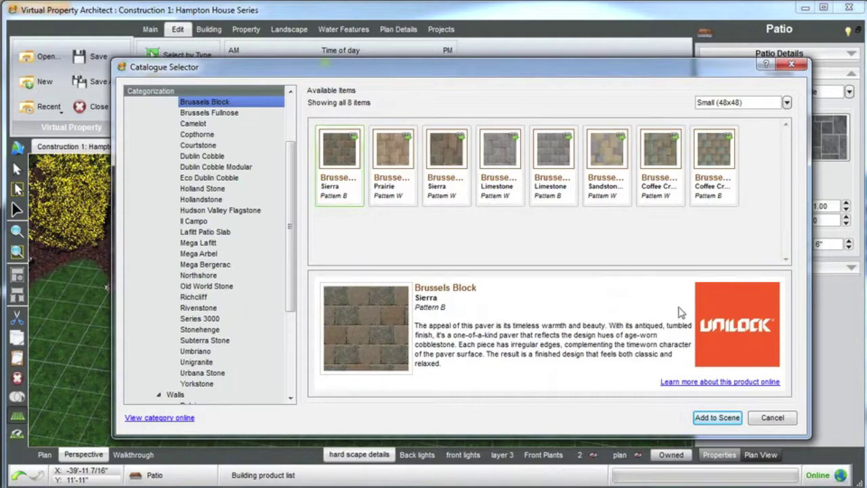
left_click(724, 420)
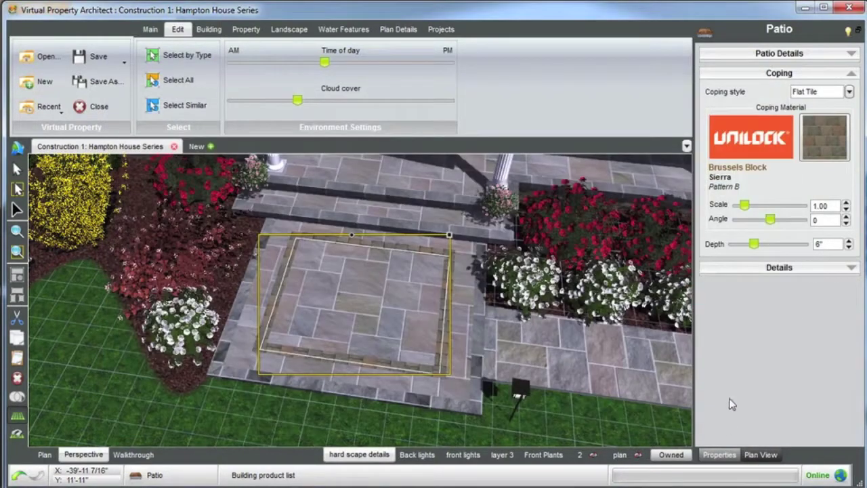
- Replace the inner patio's coping material with Brussels Fullnose Limestone, Coping A
middle_click_drag(371, 344, 491, 308)
middle_click_drag(427, 359, 400, 341)
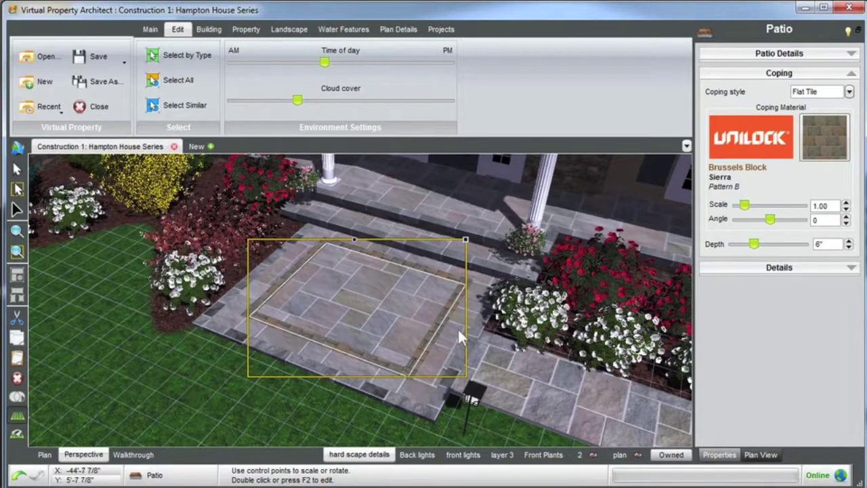
left_click(821, 147)
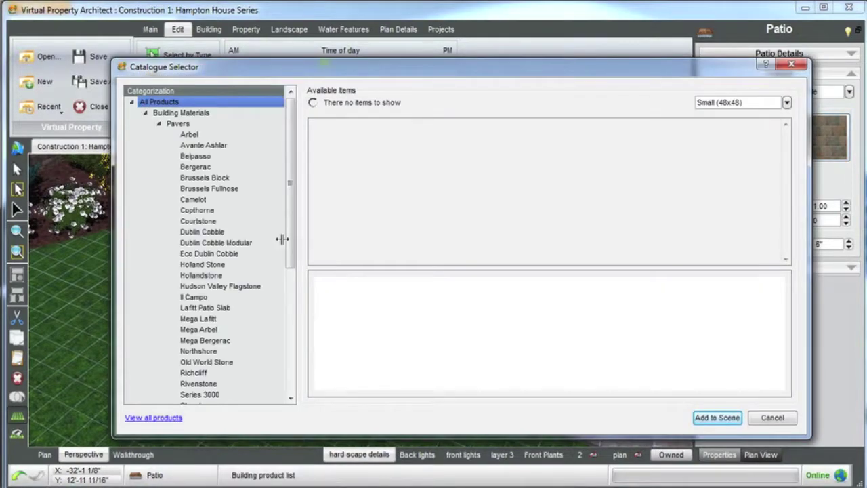
left_click(212, 189)
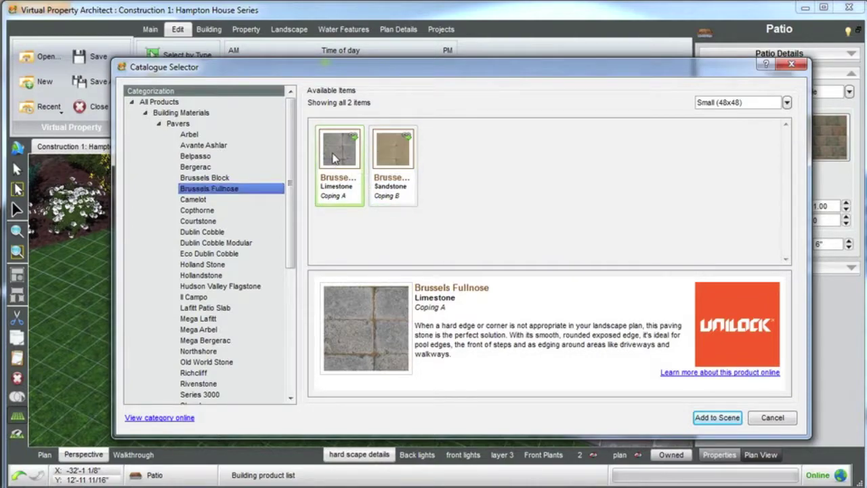
left_click(717, 417)
- Set the inner patio's coping material angle to -2
scroll(400, 344, "up", 5)
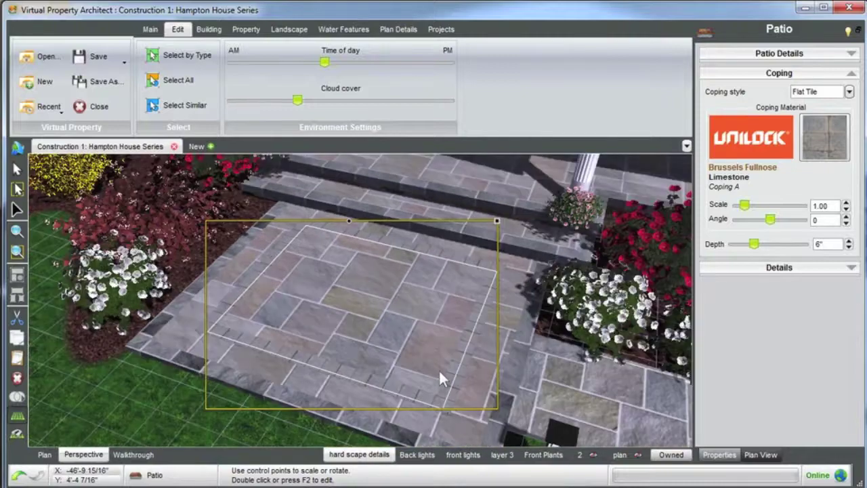
middle_click_drag(439, 371, 456, 376)
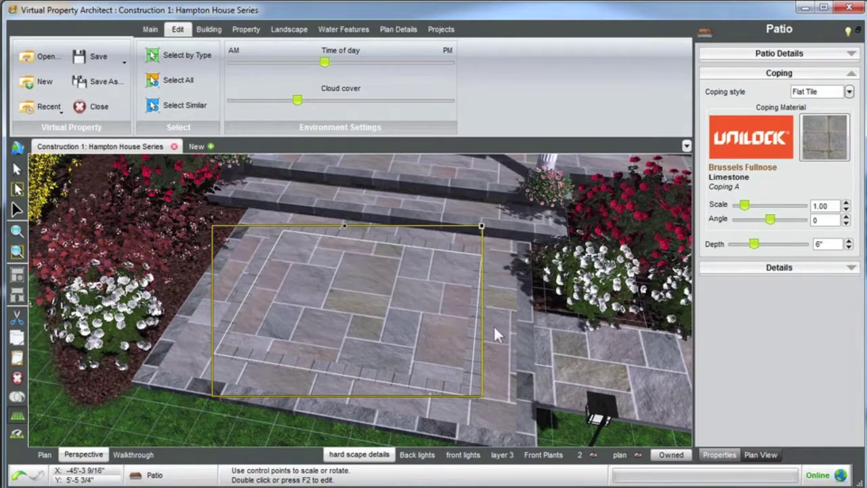
middle_click_drag(416, 360, 440, 373)
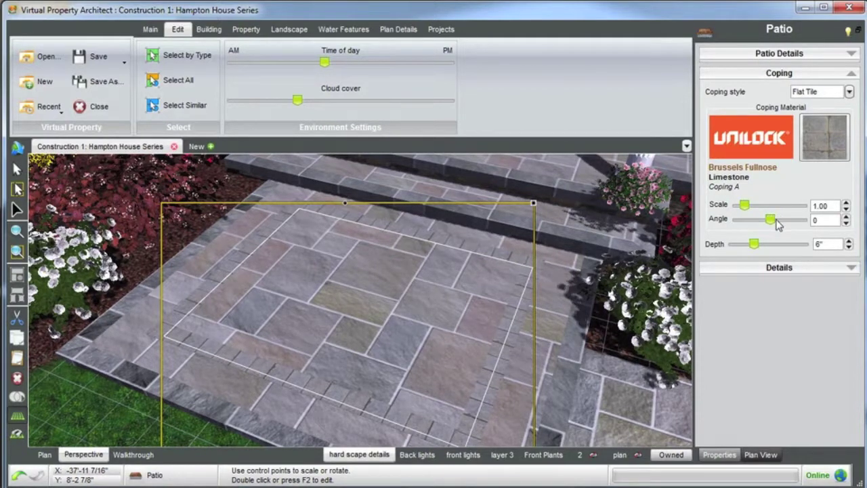
mouse_move(775, 226)
left_mouse_down()
mouse_move(795, 224)
mouse_move(774, 231)
left_mouse_up()
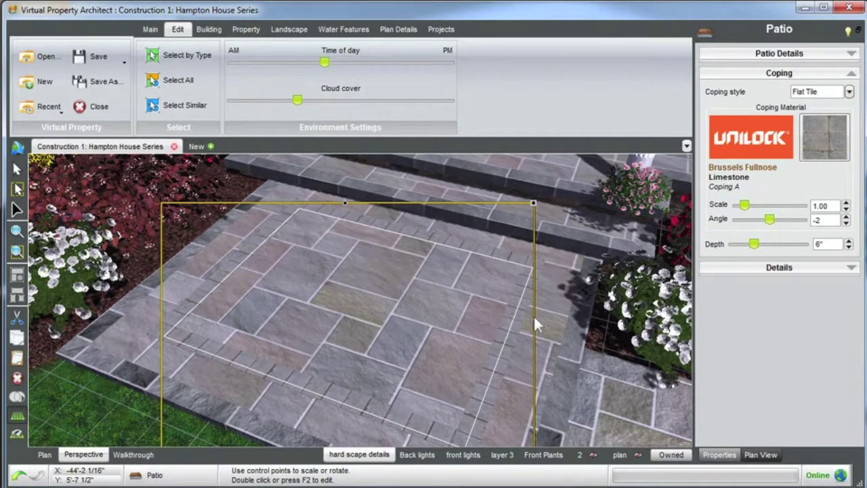
- Set the inner patio's coping depth to 8"
left_click(848, 242)
left_click(847, 242)
left_click(848, 248)
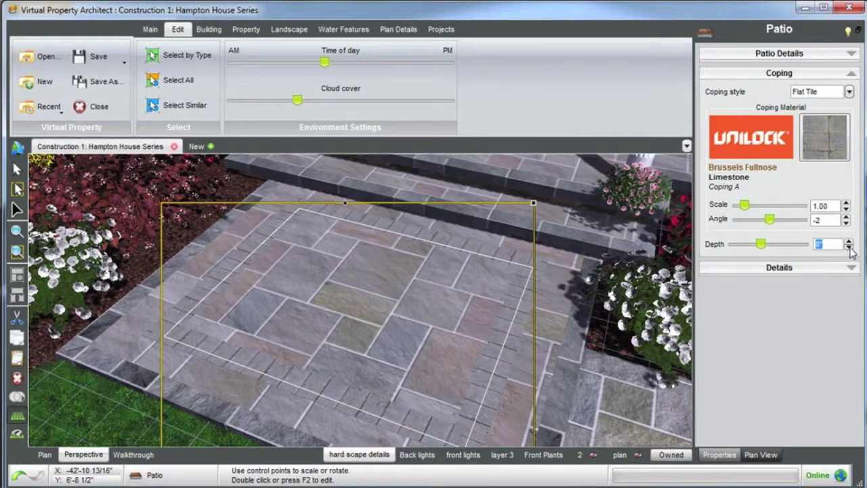
middle_click_drag(449, 344, 411, 312)
scroll(409, 307, "up", 4)
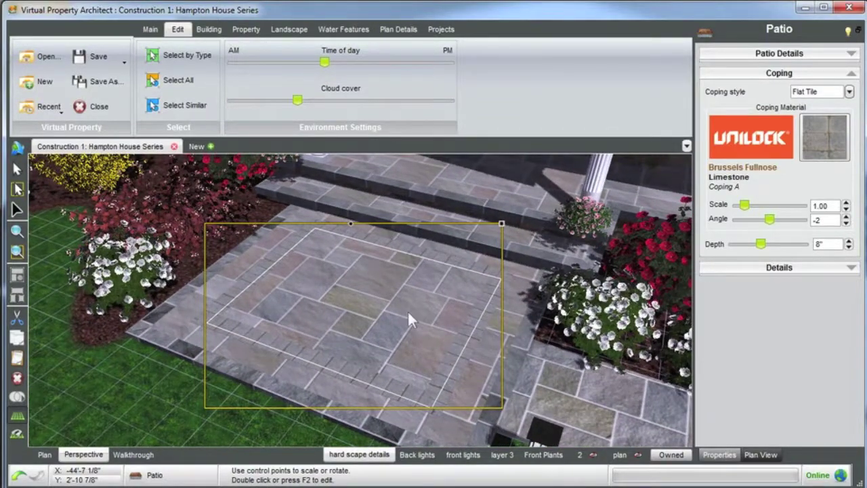
- Change the inner patio's surface material to Series 3000 Chardonnay Tan, Pattern K, and deselect the patio
left_click(807, 57)
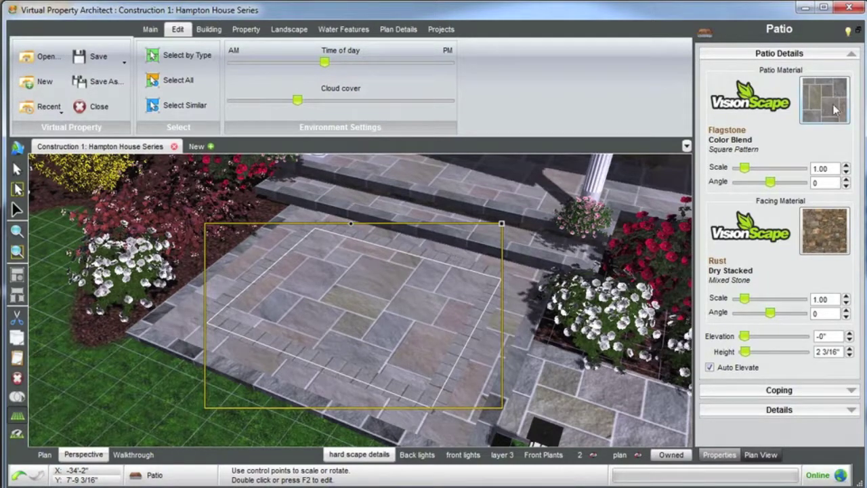
left_click(831, 105)
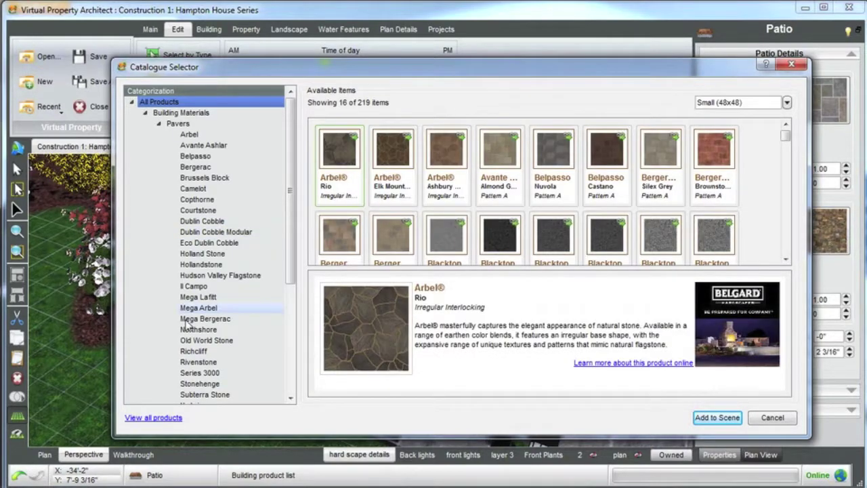
left_click(199, 373)
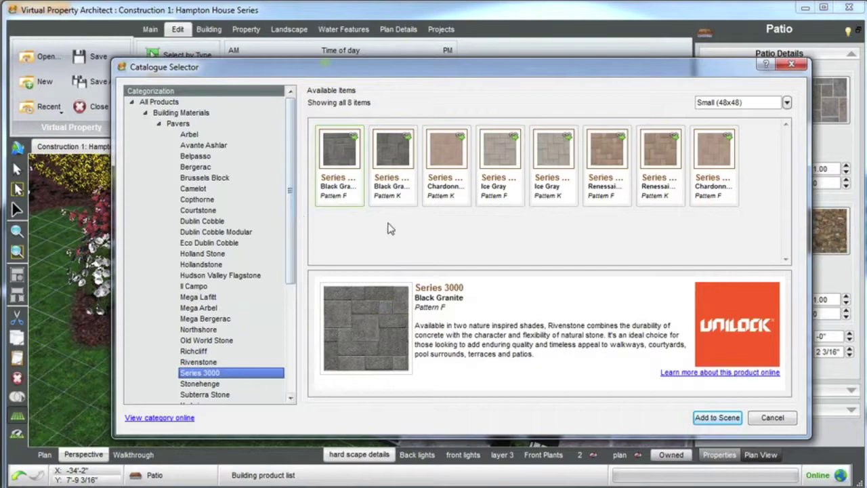
left_click(452, 161)
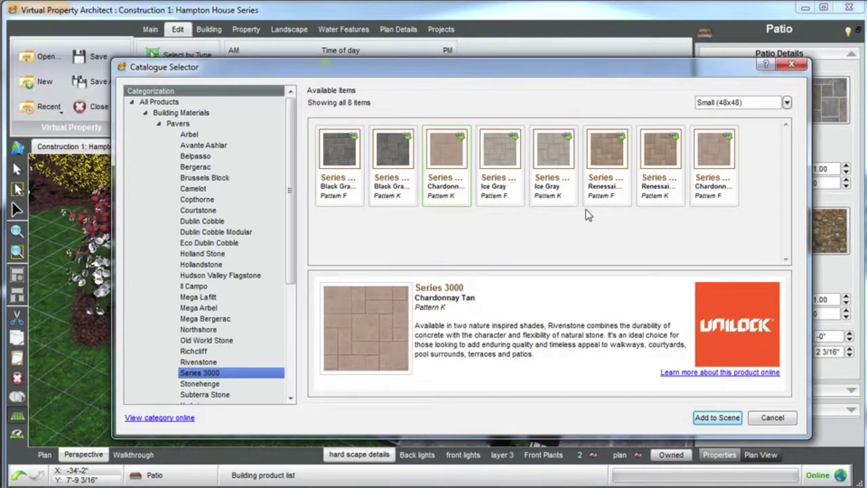
left_click(719, 417)
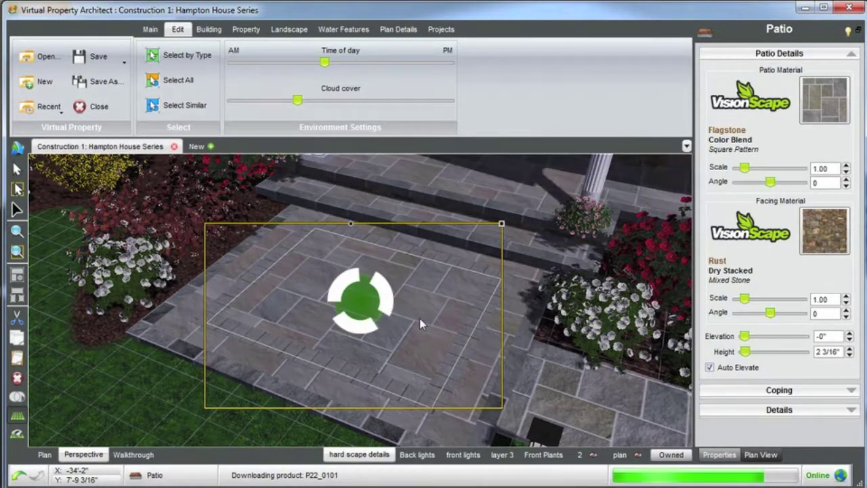
scroll(381, 299, "down", 5)
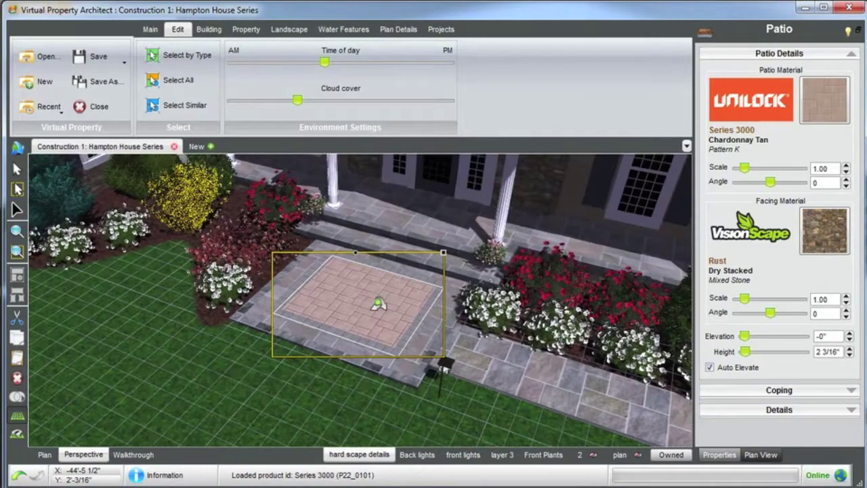
left_click(498, 372)
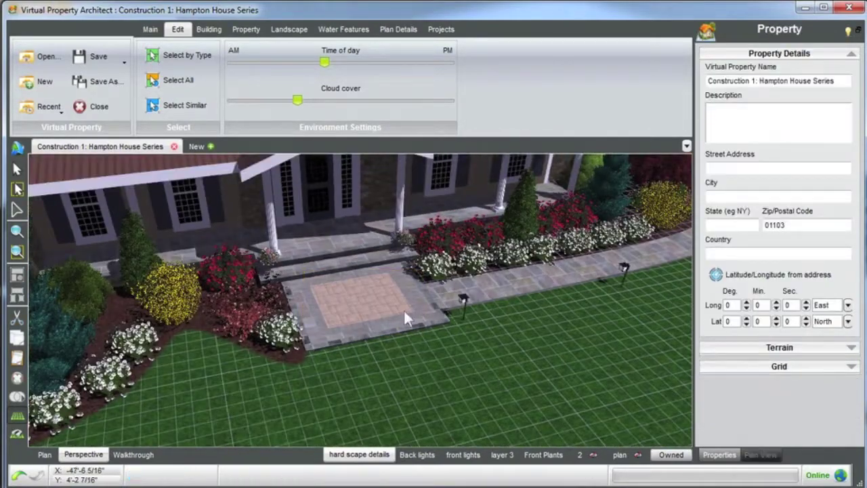
- Examine the patio inlay at the front entry from several angles, close up and from across the lawn
middle_click_drag(400, 307, 358, 309)
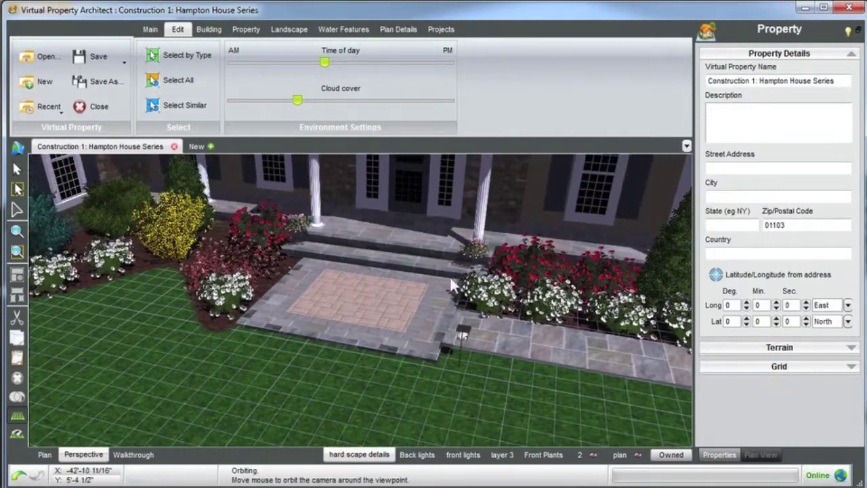
left_click(381, 303)
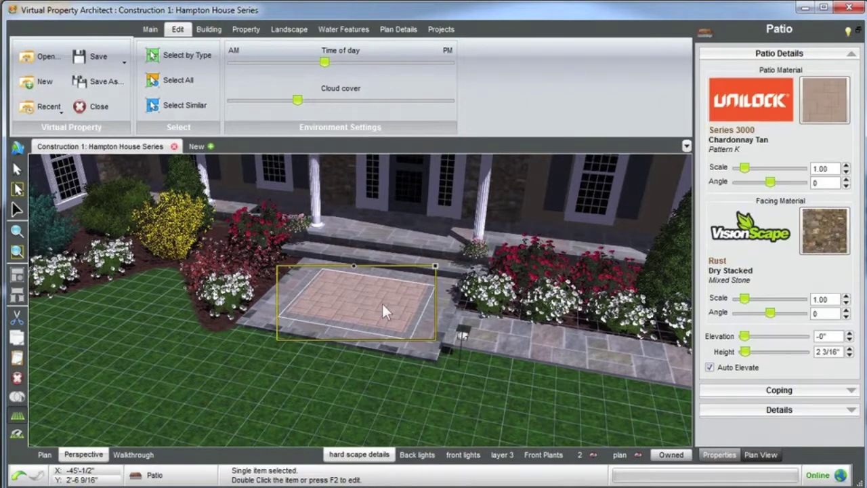
middle_click_drag(415, 308, 441, 323)
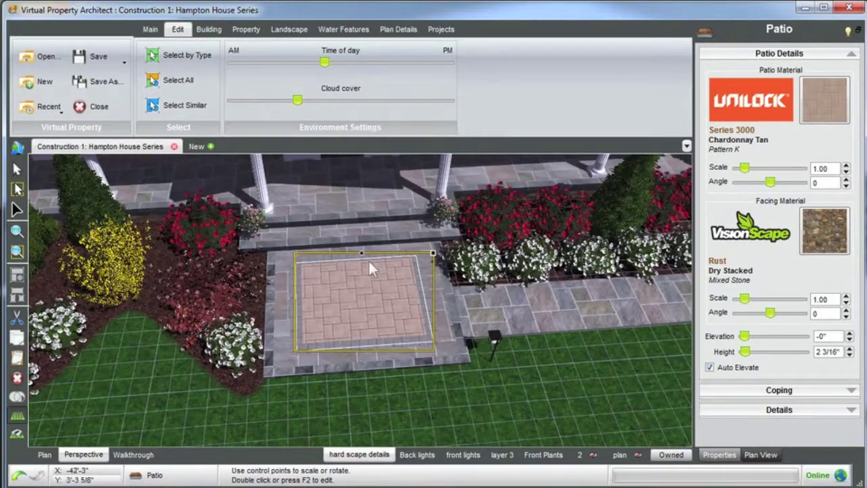
scroll(401, 301, "down", 2)
middle_click_drag(401, 305, 454, 313)
left_click(465, 349)
middle_click_drag(467, 349, 417, 347)
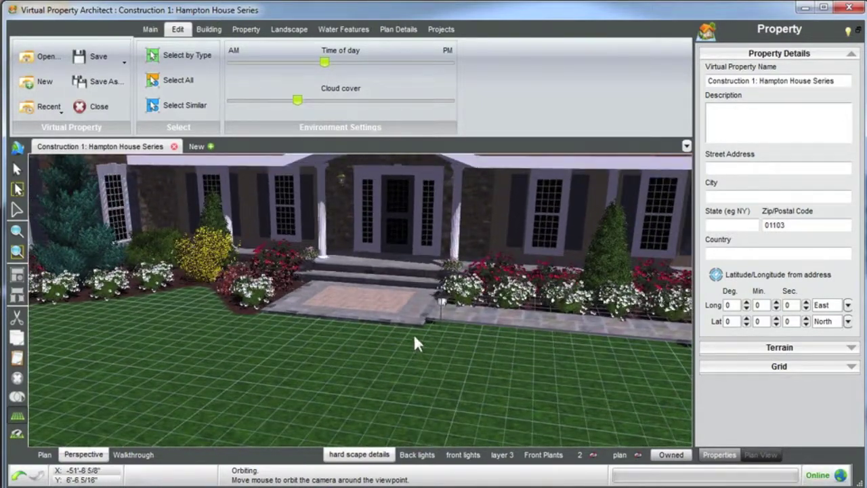
mouse_move(414, 335)
middle_mouse_down()
mouse_move(381, 309)
mouse_move(400, 316)
mouse_move(382, 323)
mouse_move(400, 319)
mouse_move(379, 295)
middle_mouse_up()
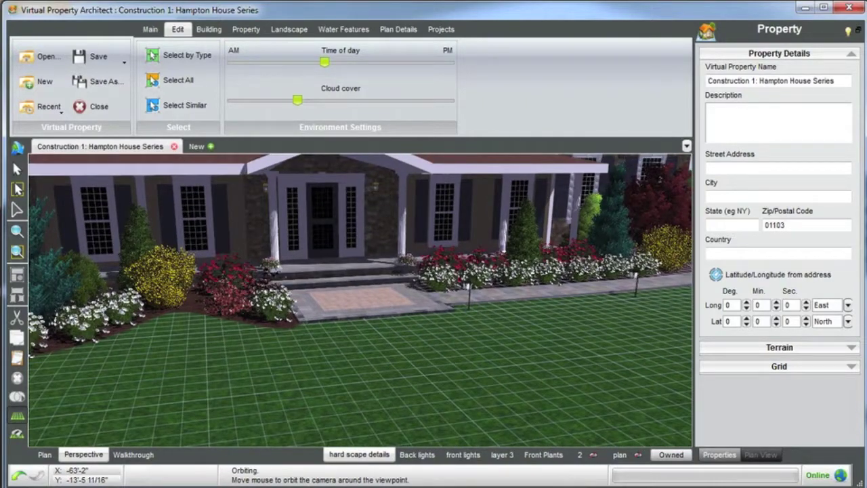
- Move the time of day somewhat closer to PM to light the rear of the house
middle_click_drag(451, 272, 398, 311)
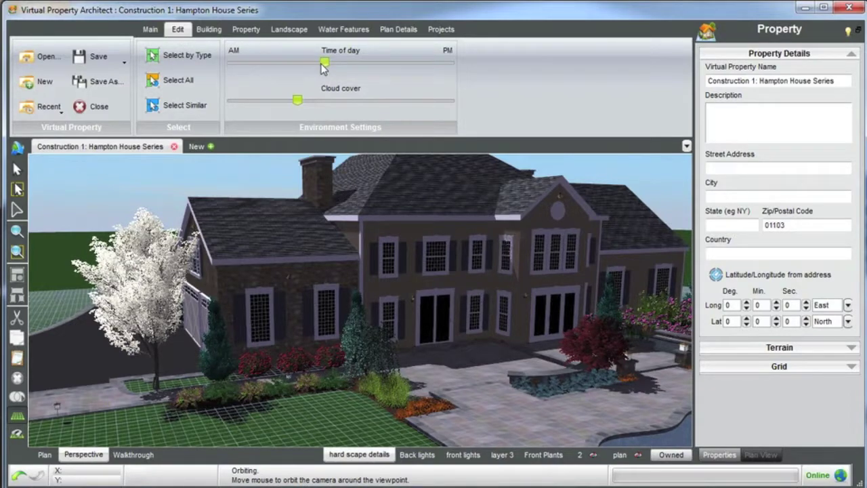
left_click_drag(325, 66, 357, 72)
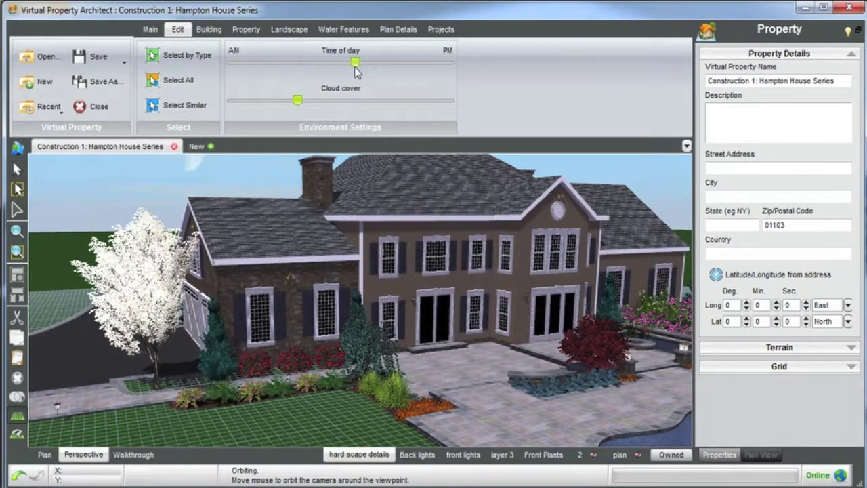
middle_click_drag(483, 371, 488, 366)
- Select the flagstone patio outside the rear doors and examine its outline from above
left_click(488, 364)
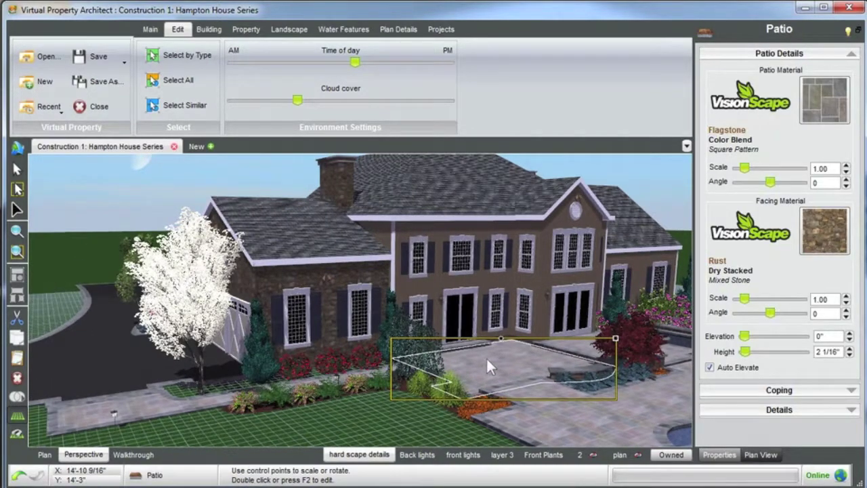
middle_click_drag(486, 357, 350, 268)
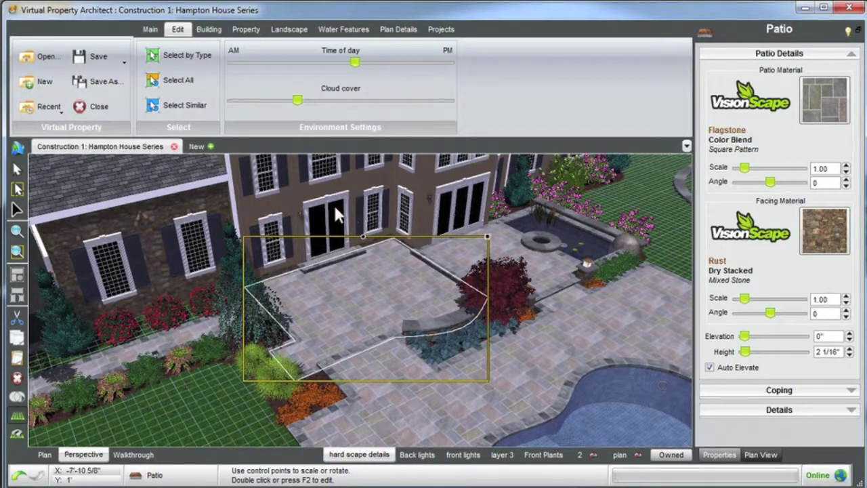
middle_click_drag(320, 225, 354, 310)
scroll(354, 309, "up", 3)
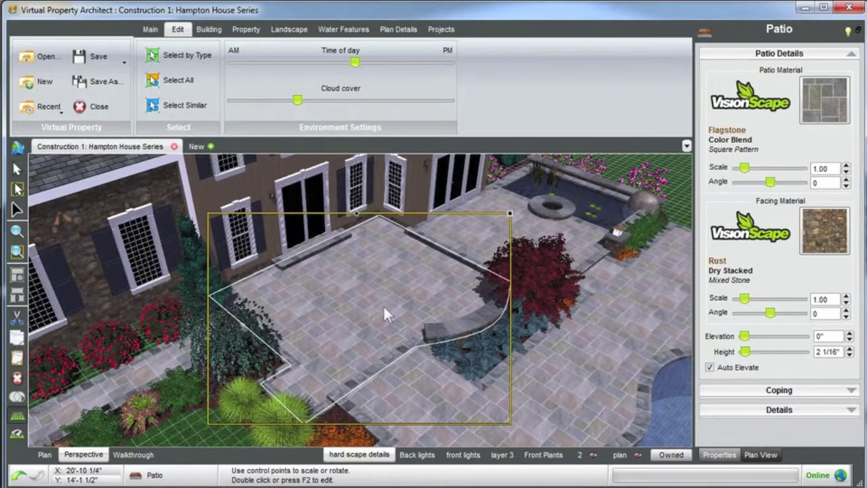
middle_click_drag(374, 302, 369, 299)
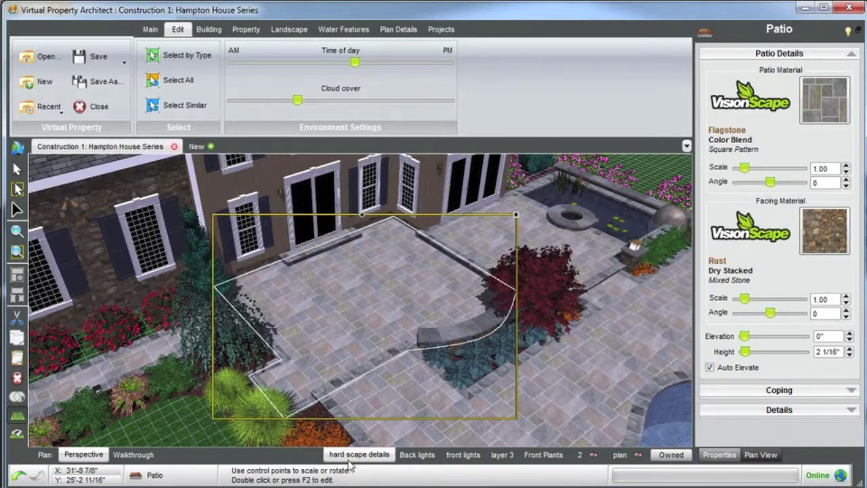
- Switch to the 2D plan of the property, framing the open area between the pool patio and the curved wall
left_click(43, 457)
scroll(332, 303, "down", 2)
middle_click_drag(384, 309, 325, 304)
middle_click_drag(501, 319, 351, 306)
scroll(406, 320, "up", 3)
middle_click_drag(436, 321, 417, 344)
middle_click_drag(419, 329, 402, 342)
scroll(500, 341, "up", 1)
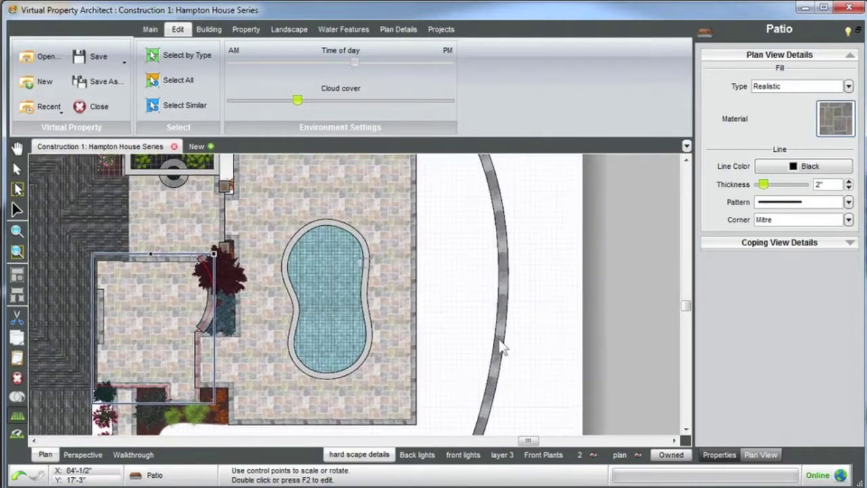
scroll(501, 347, "up", 2)
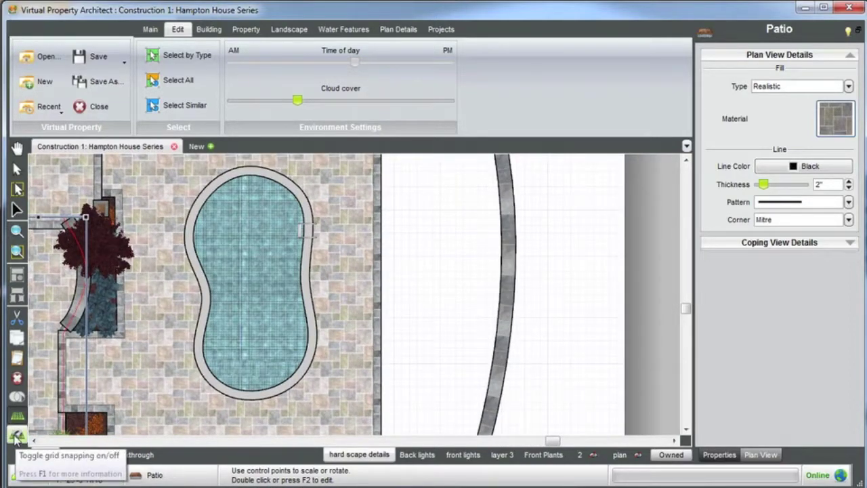
scroll(421, 289, "up", 2)
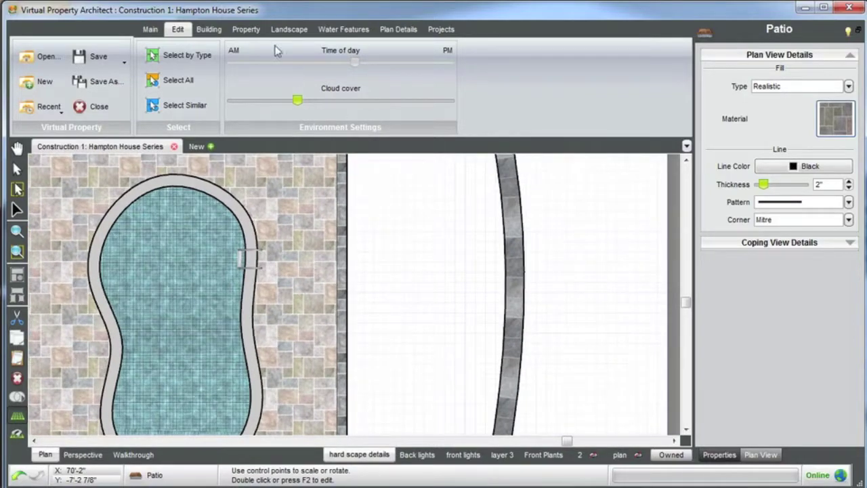
- Draw a near-circular ellipse about 7'-9" by 7'-11" in the open area between the pool patio and the curved wall
left_click(393, 31)
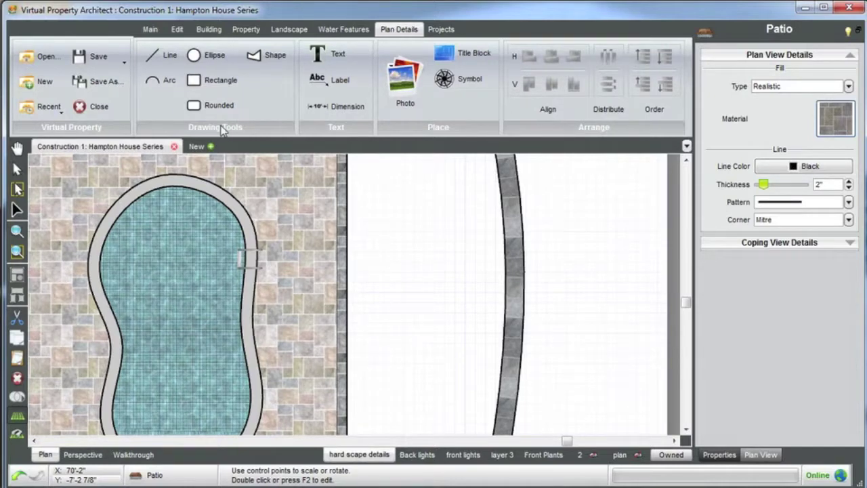
left_click(207, 57)
scroll(431, 253, "up", 1)
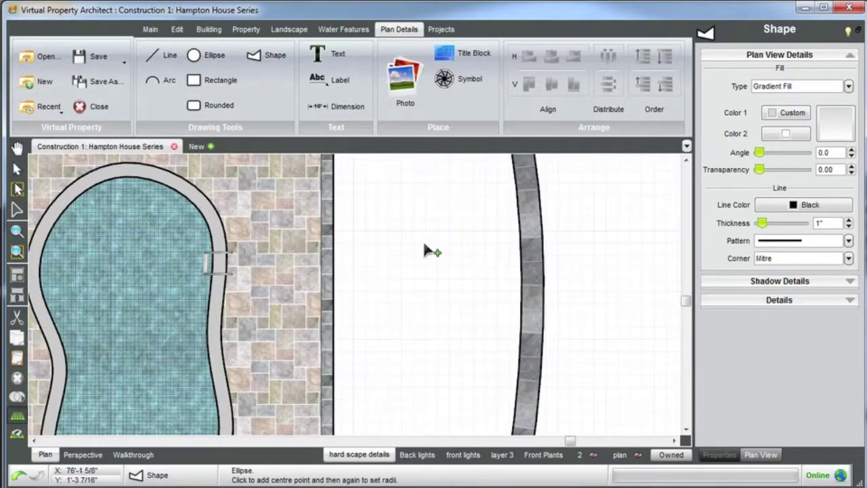
left_click(388, 226)
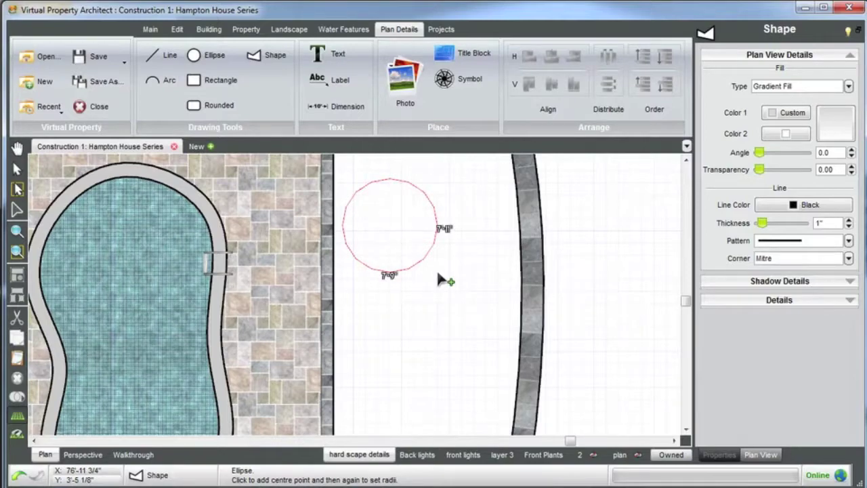
left_click(439, 279)
left_click_drag(422, 246, 429, 278)
left_click(435, 198)
- Draw a five-sided patio below the circle, with sides about 5'-10", 6'-2", 5'-7", 4'-2" and 3'-9"
scroll(426, 233, "down", 3)
middle_click_drag(411, 281, 406, 222)
scroll(409, 260, "up", 2)
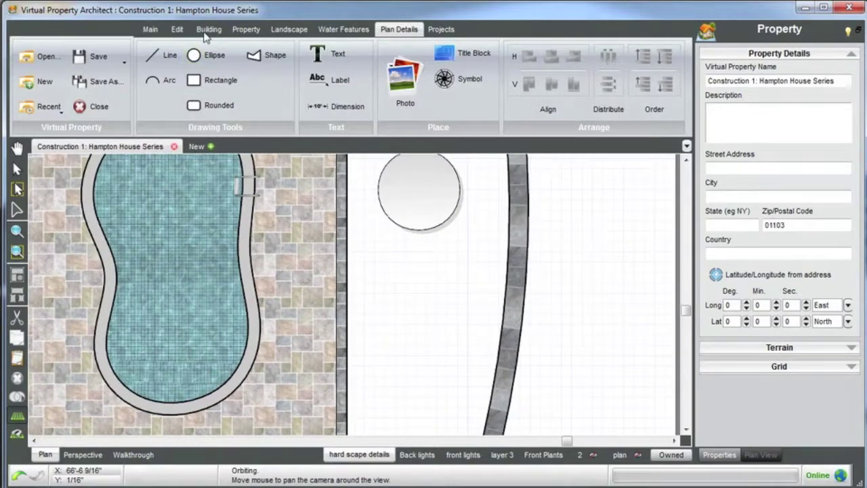
left_click(207, 30)
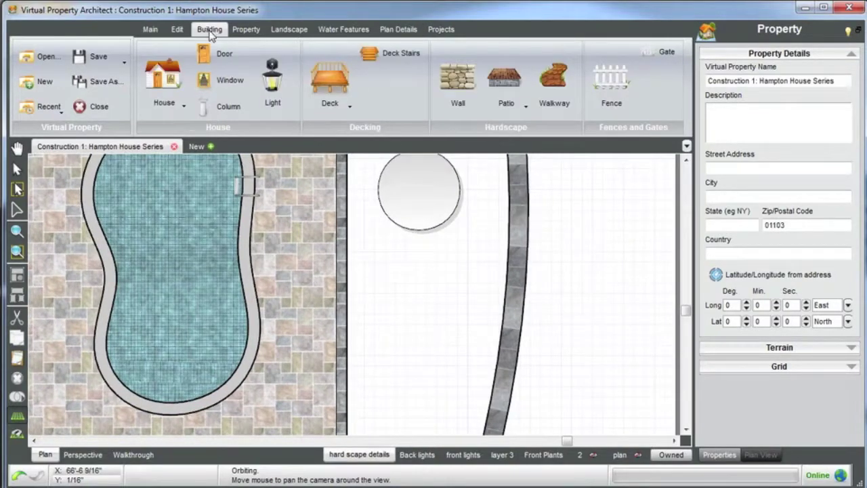
left_click(504, 80)
left_click(417, 279)
left_click(387, 333)
left_click(440, 369)
left_click(460, 314)
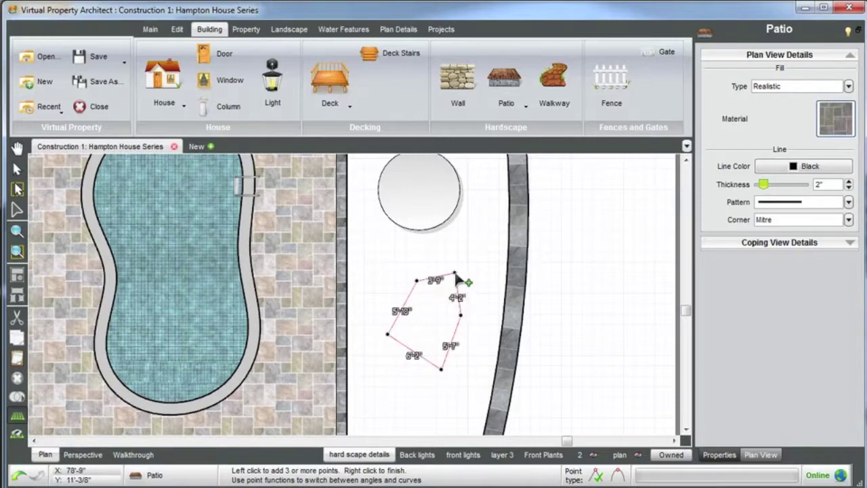
right_click(455, 273)
middle_click_drag(431, 288, 434, 320)
scroll(433, 312, "down", 2)
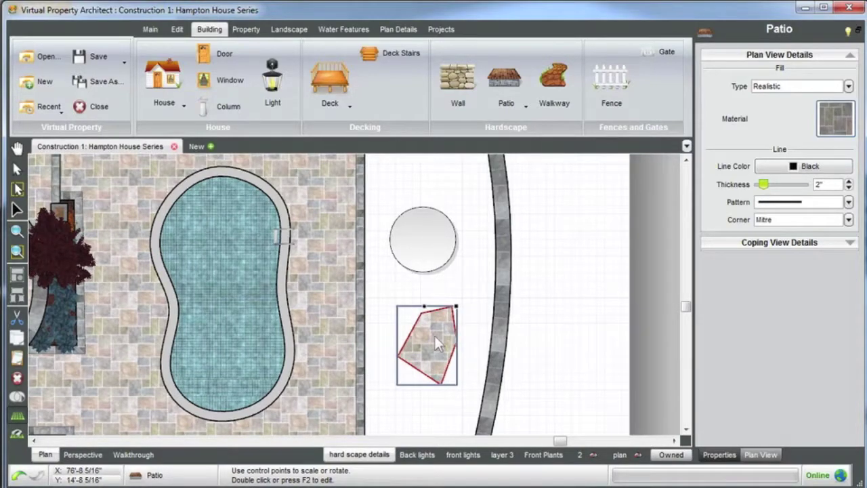
- Copy the circle drawn beside the pool patio
scroll(434, 325, "down", 4)
middle_click_drag(367, 300, 412, 273)
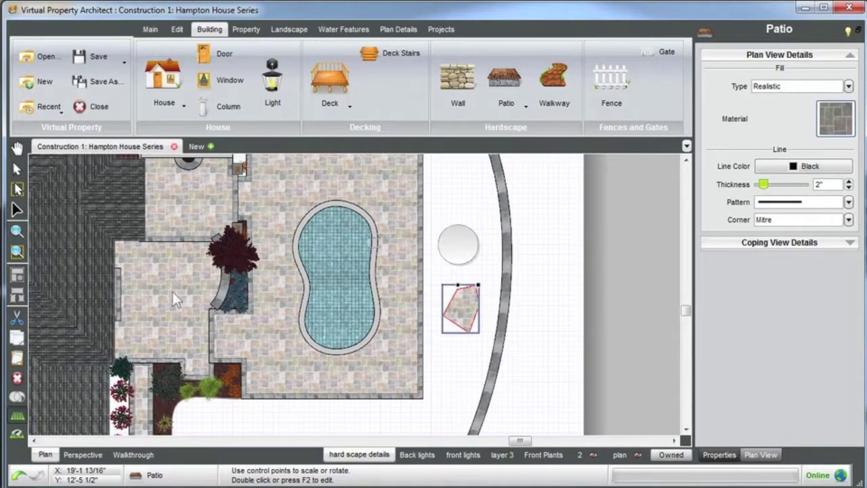
scroll(468, 291, "up", 3)
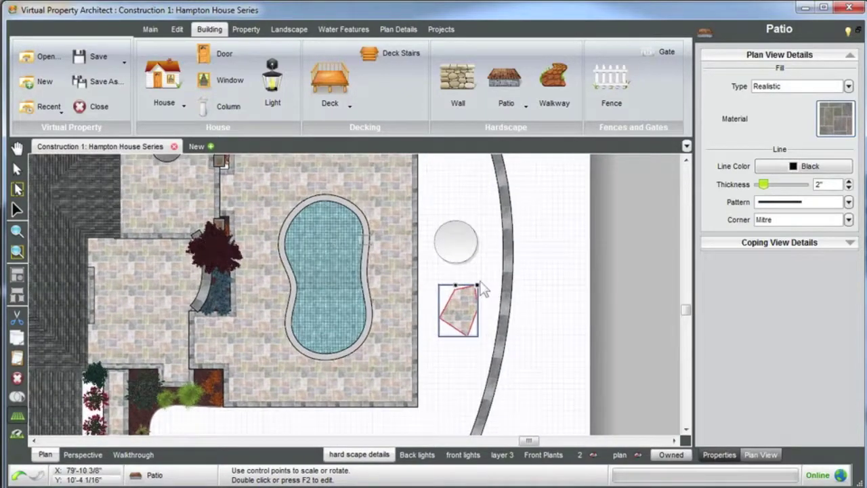
left_click(451, 240)
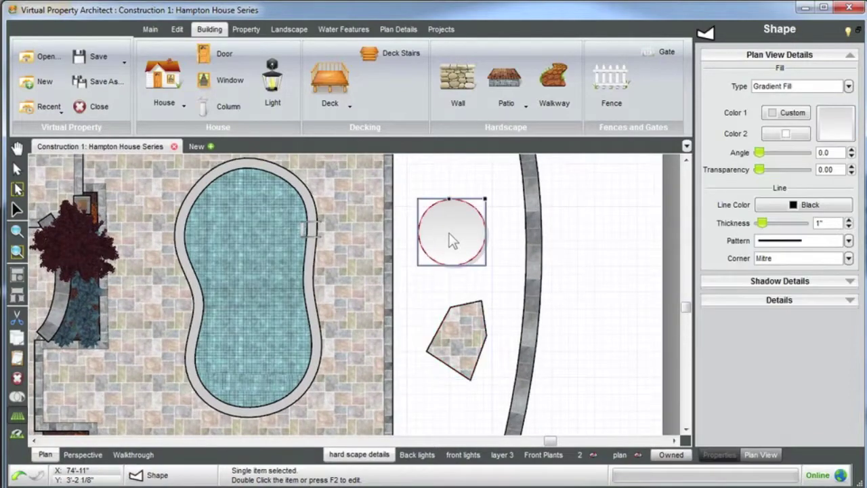
right_click(458, 239)
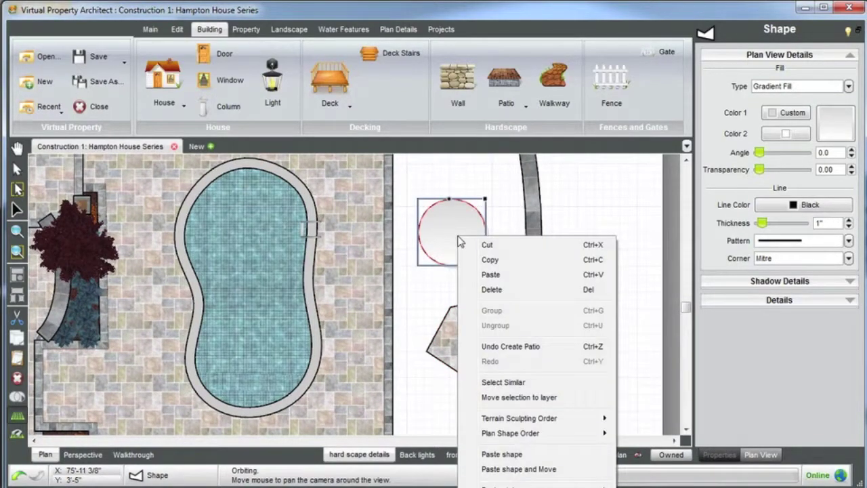
left_click(476, 260)
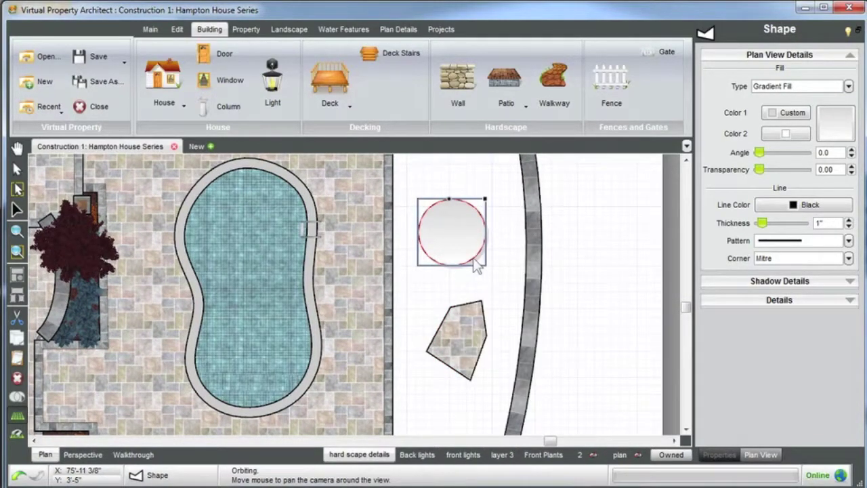
- Apply the copied circle's shape to the five-sided patio and move the resulting round patio directly below the circle
left_click(459, 328)
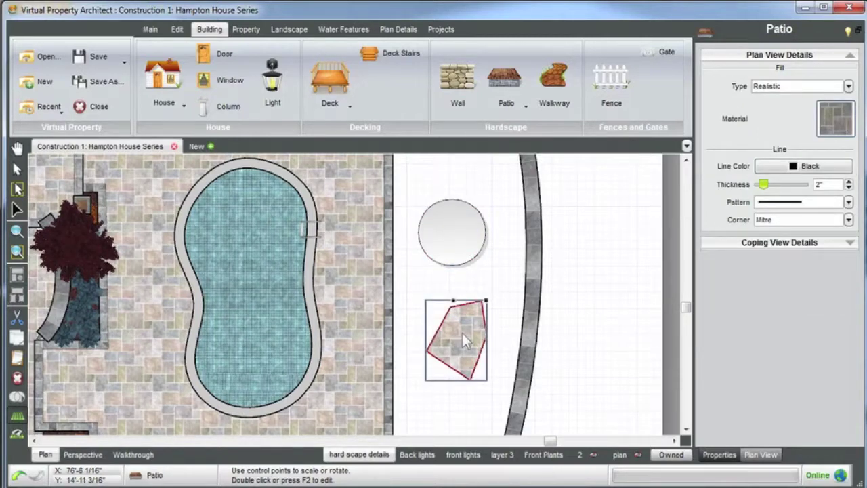
right_click(464, 339)
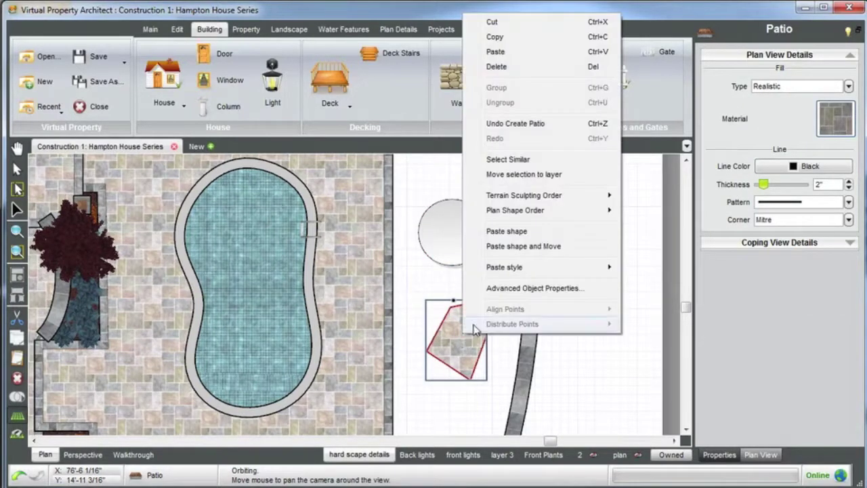
left_click(500, 248)
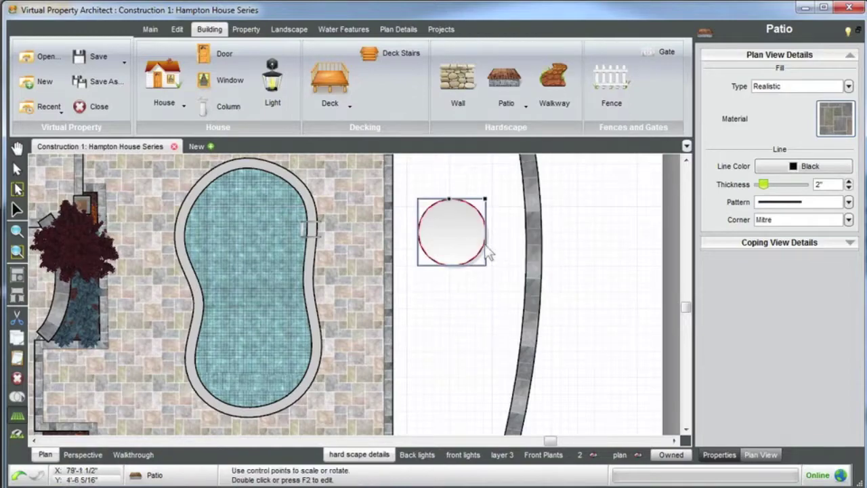
scroll(460, 245, "up", 1)
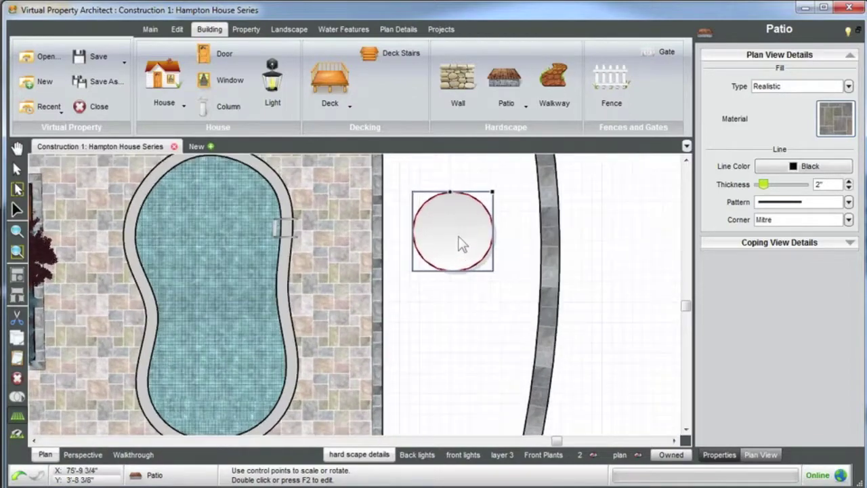
left_click_drag(458, 230, 455, 318)
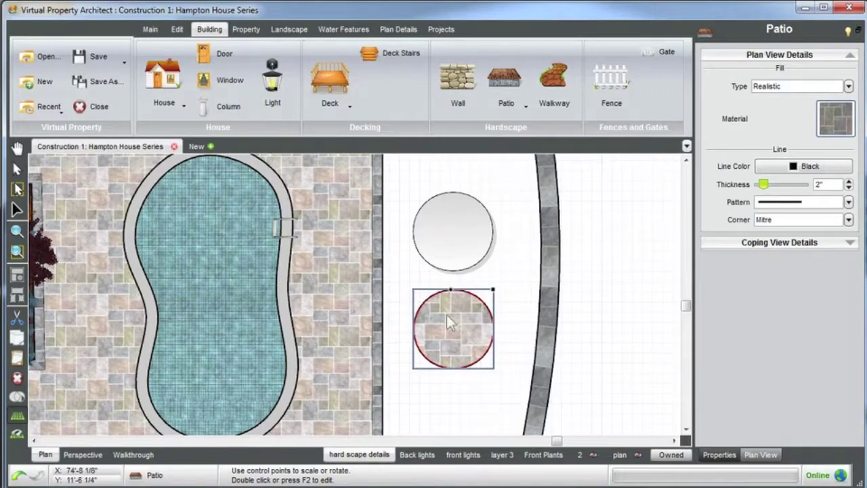
left_click(457, 258)
left_click(457, 317)
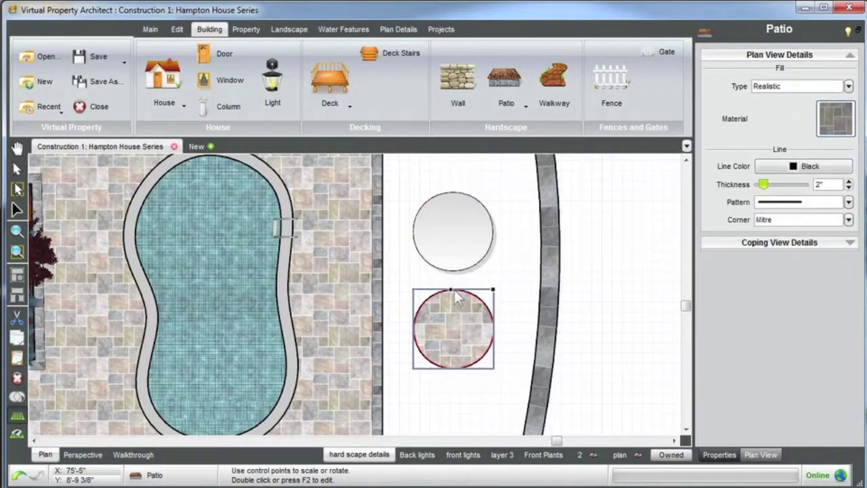
- Move the round patio onto the paved area between the house and the curved seat wall
scroll(453, 312, "down", 1)
scroll(453, 310, "down", 2)
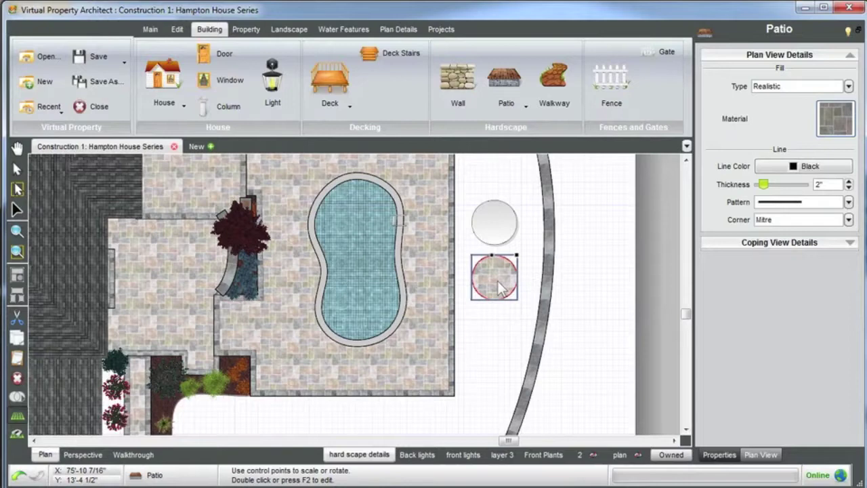
left_click_drag(496, 274, 164, 275)
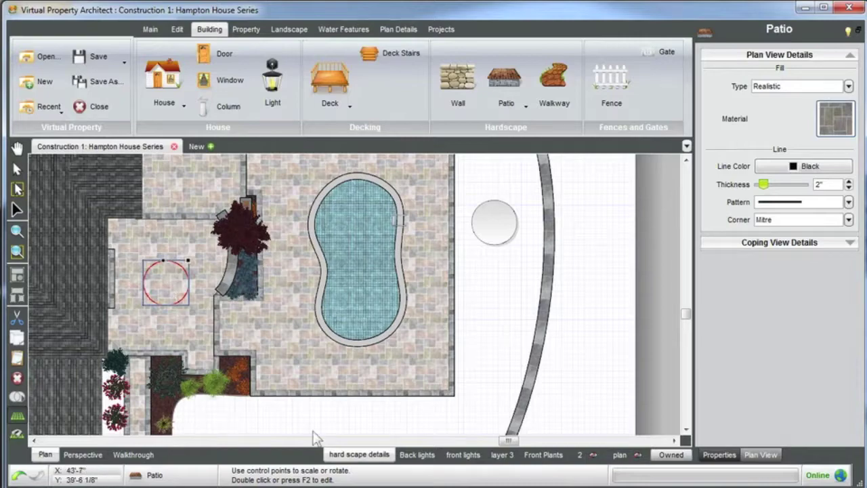
- Switch to the 3D perspective view and enlarge the round patio evenly around its center
left_click(73, 456)
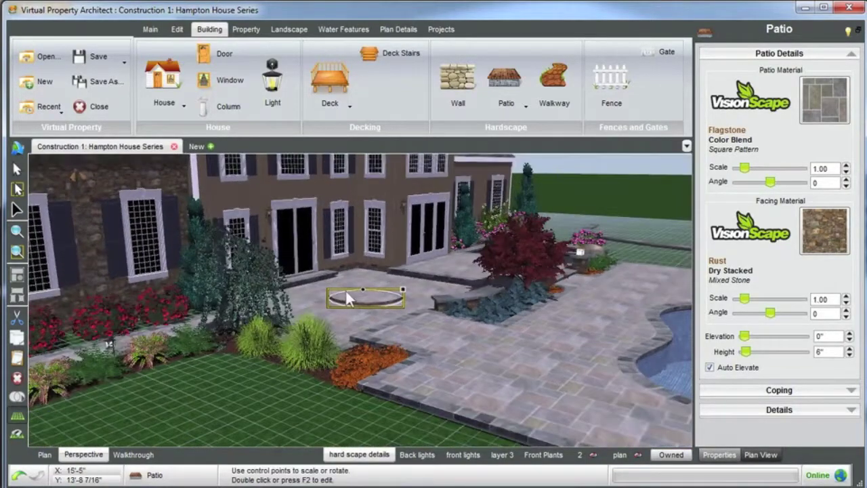
scroll(348, 289, "up", 5)
middle_click_drag(347, 288, 391, 330)
scroll(406, 305, "down", 3)
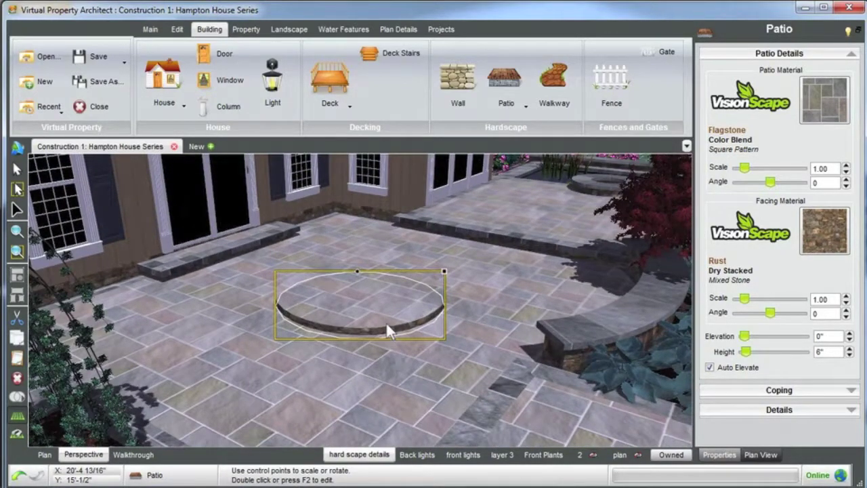
mouse_move(388, 300)
middle_mouse_down()
mouse_move(377, 338)
mouse_move(394, 301)
middle_mouse_up()
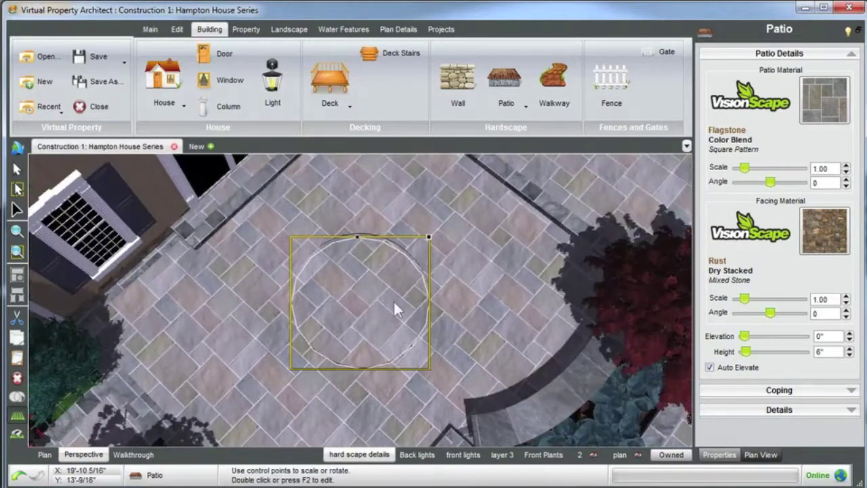
left_click_drag(429, 237, 469, 227)
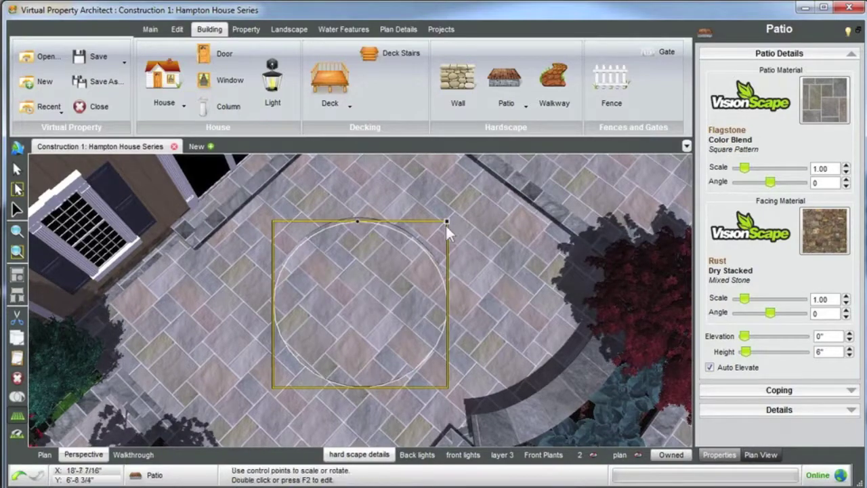
- Change the round patio's paving material to Courtstone Basalt, Belgian Blue, Pattern A
middle_click_drag(456, 216, 383, 341)
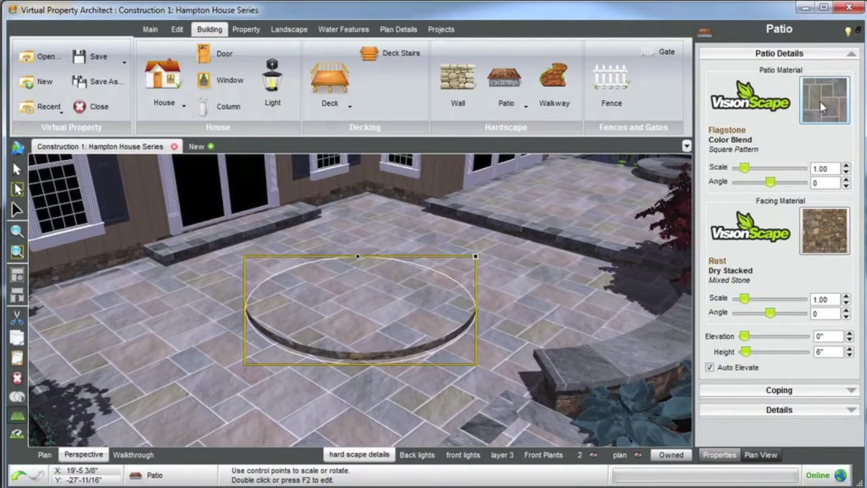
left_click(829, 101)
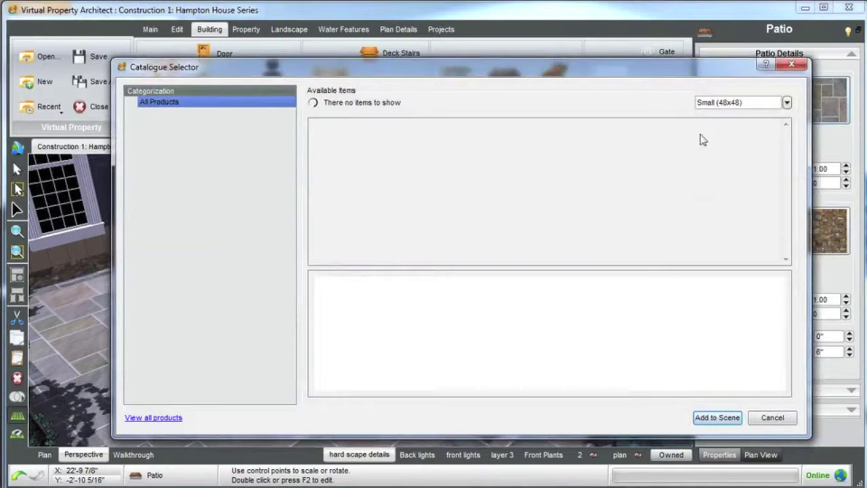
scroll(197, 214, "down", 1)
scroll(197, 214, "up", 1)
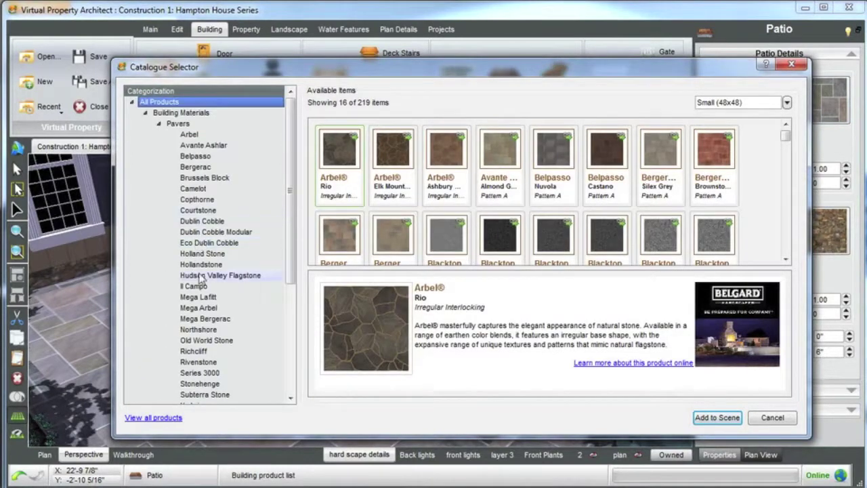
left_click(198, 211)
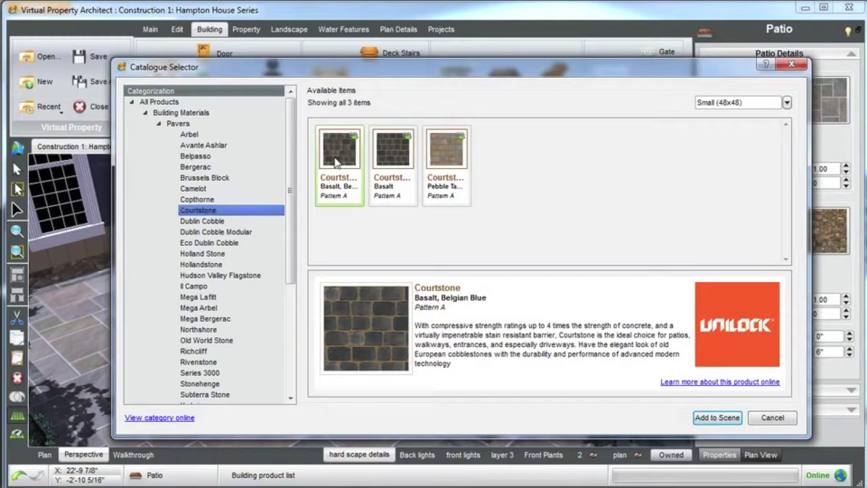
left_click(711, 418)
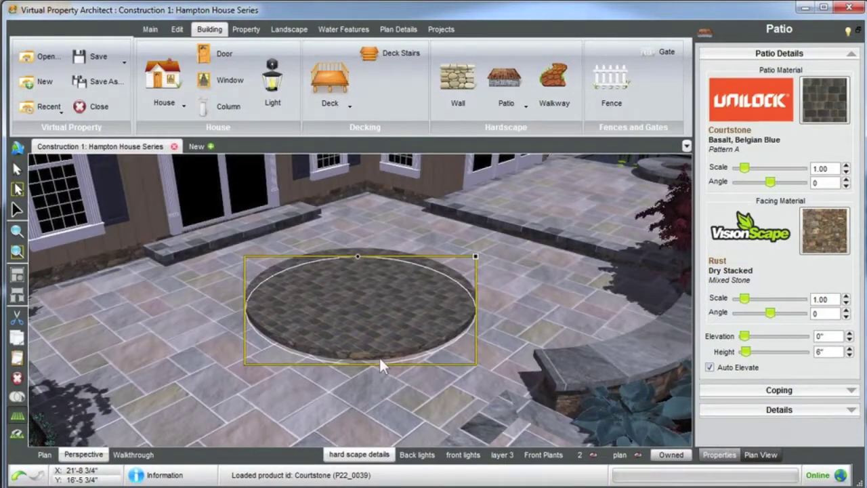
- Add a Flat Tile coping around the circular inlay
mouse_move(380, 357)
middle_mouse_down()
mouse_move(397, 362)
mouse_move(394, 376)
mouse_move(388, 363)
middle_mouse_up()
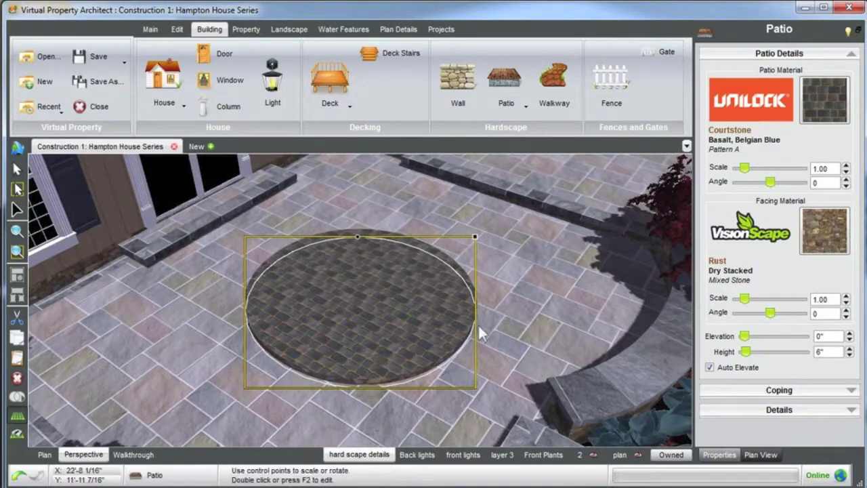
left_click(778, 390)
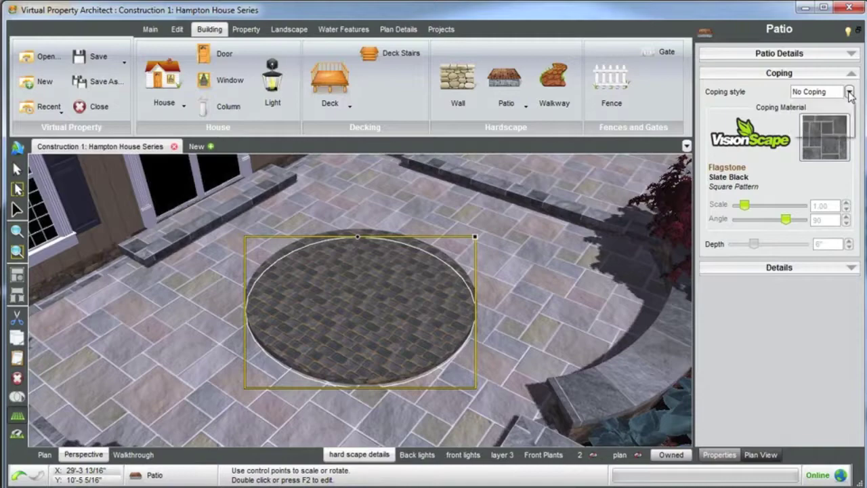
left_click(849, 92)
left_click(833, 115)
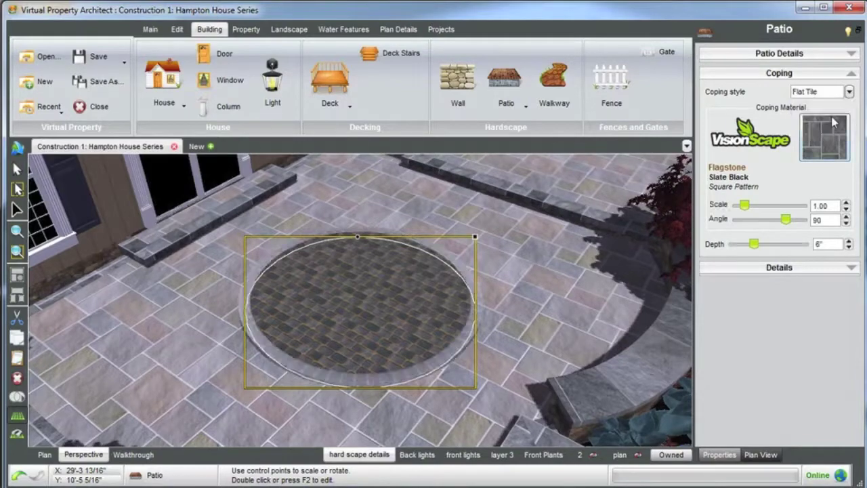
middle_click_drag(443, 321, 473, 334)
middle_click_drag(388, 338, 366, 338)
scroll(364, 336, "up", 2)
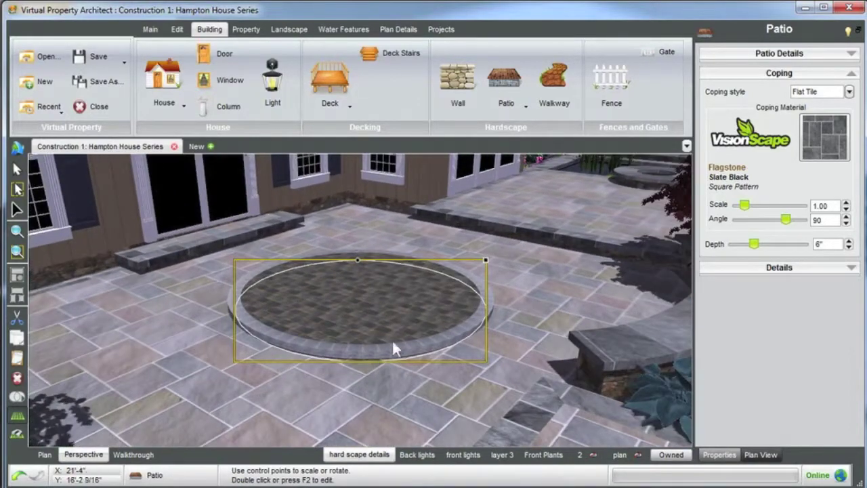
- Check the surrounding patio's height, and set the circular inlay's height to 2 1/2"
middle_click_drag(361, 402, 362, 367)
left_click(354, 398)
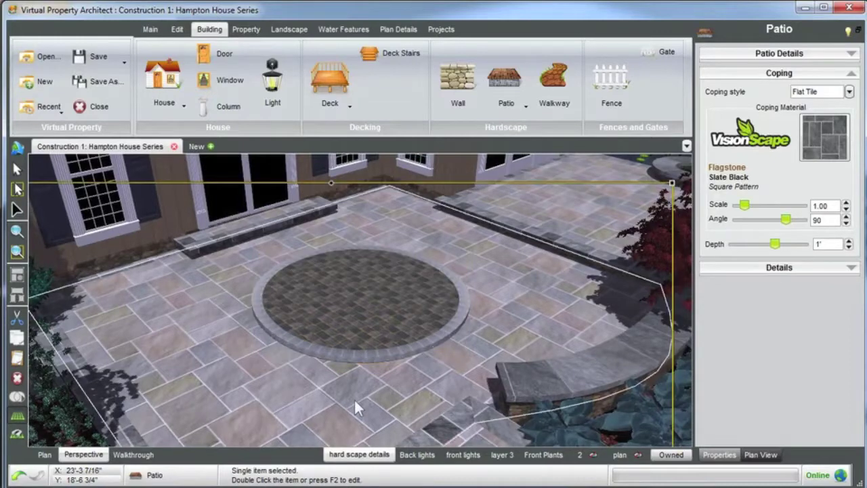
left_click(778, 53)
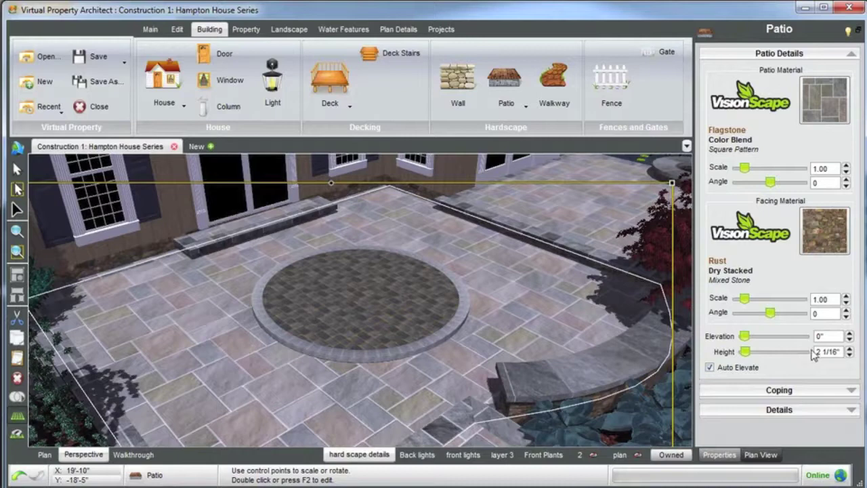
left_click(385, 321)
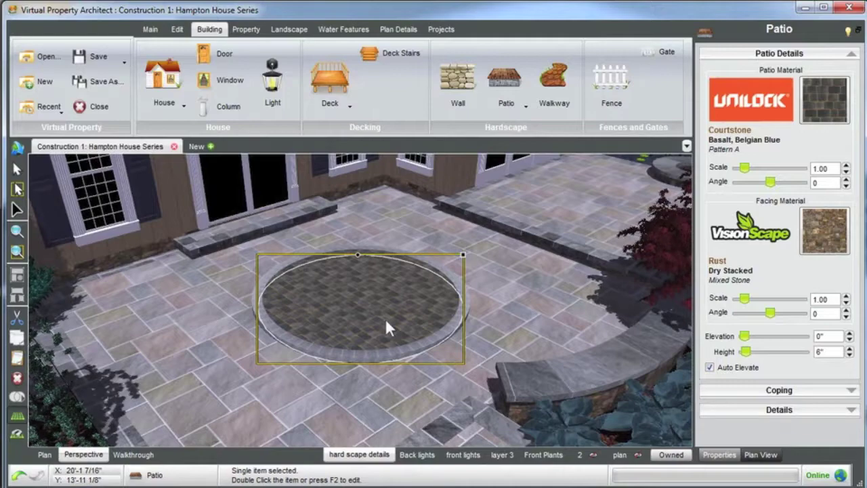
middle_click_drag(327, 434, 338, 361)
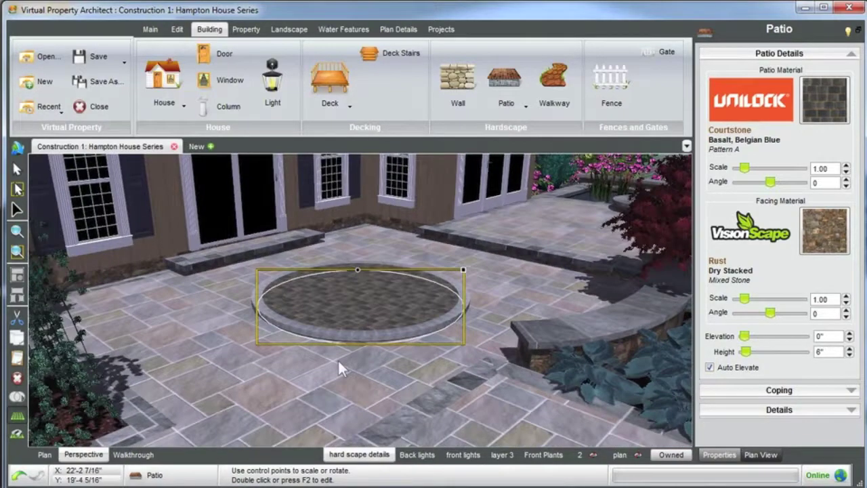
scroll(337, 358, "up", 5)
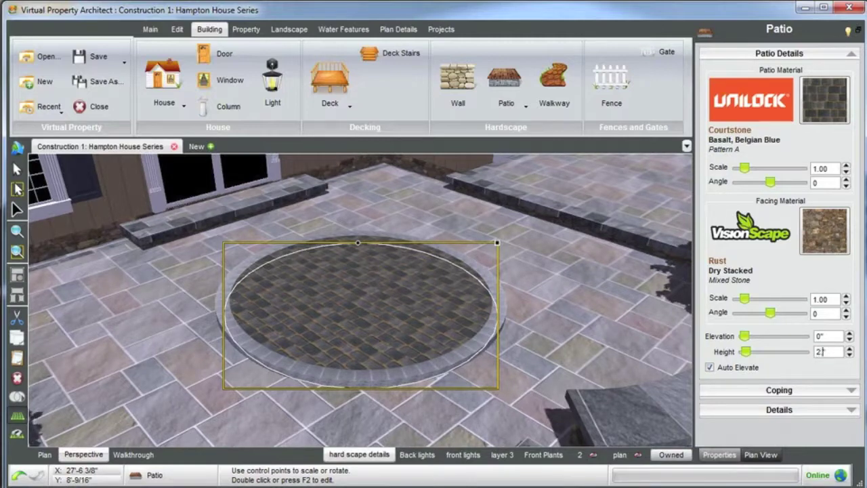
key("Return")
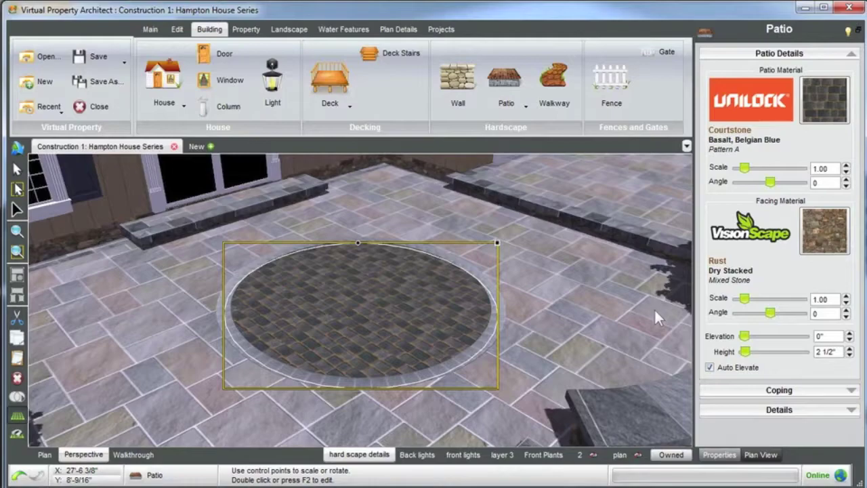
- Examine the circular inlay within the backyard patio from farther away and up close
left_click(495, 377)
middle_click_drag(495, 377, 359, 336)
scroll(360, 337, "down", 3)
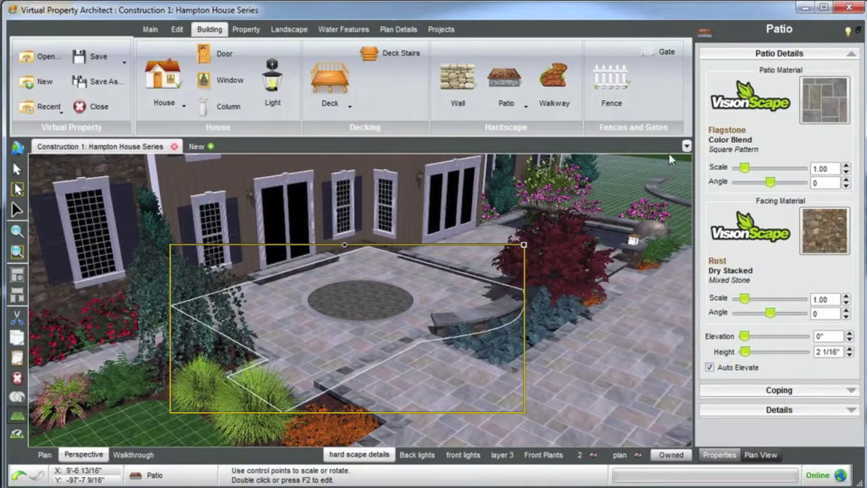
left_click(497, 203)
middle_click_drag(496, 203, 375, 312)
left_click(374, 313)
scroll(376, 313, "up", 8)
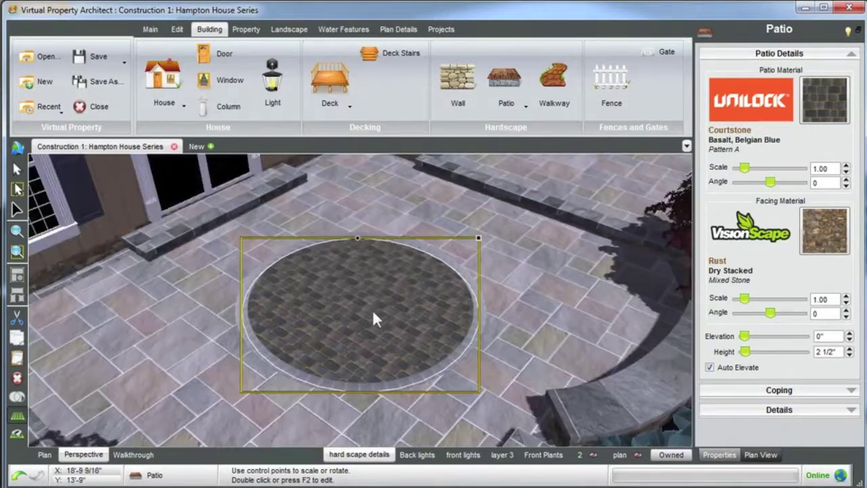
- Move the circular inlay closer to the house, toward the inner corner of the patio
scroll(373, 310, "down", 3)
middle_click_drag(373, 310, 371, 318)
left_click_drag(369, 316, 384, 246)
middle_click_drag(411, 264, 397, 251)
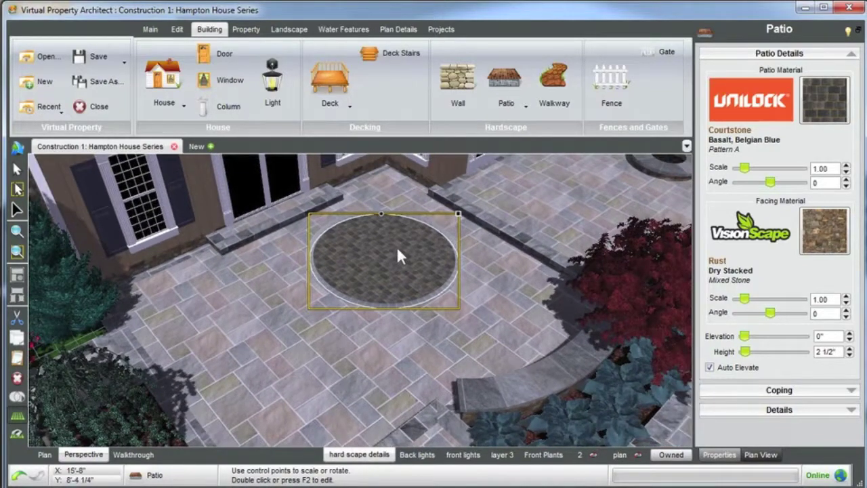
- Duplicate the circular inlay and place the copy in front of the original, farther from the house
key("ctrl+v")
left_click_drag(397, 278, 316, 352)
mouse_move(316, 352)
middle_mouse_down()
mouse_move(348, 352)
mouse_move(397, 375)
mouse_move(367, 380)
mouse_move(328, 358)
middle_mouse_up()
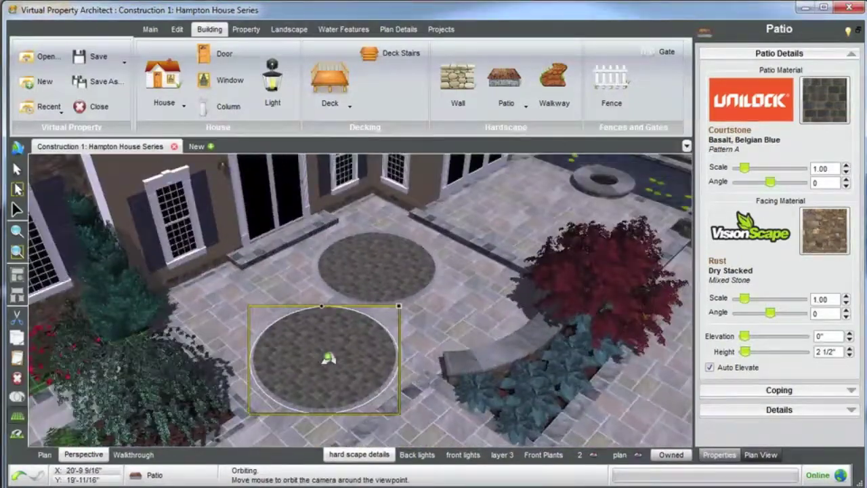
scroll(325, 355, "down", 5)
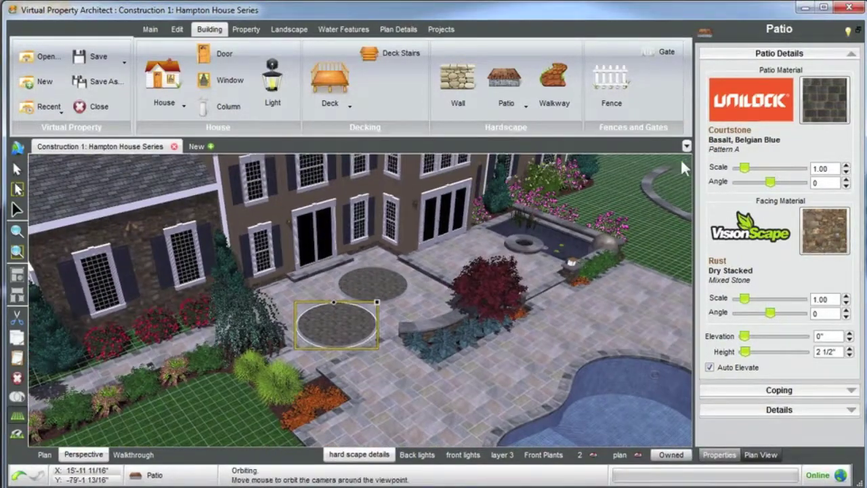
- Examine the two circular inlays and the surrounding patio from several angles, selecting the inlay farther from the house
left_click(681, 161)
middle_click_drag(408, 291, 370, 285)
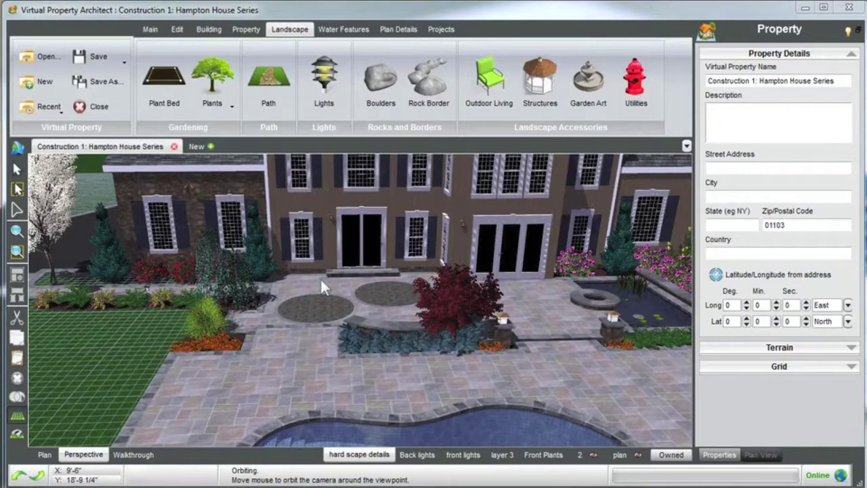
middle_click_drag(332, 286, 341, 342)
left_click(337, 323)
left_click(441, 318)
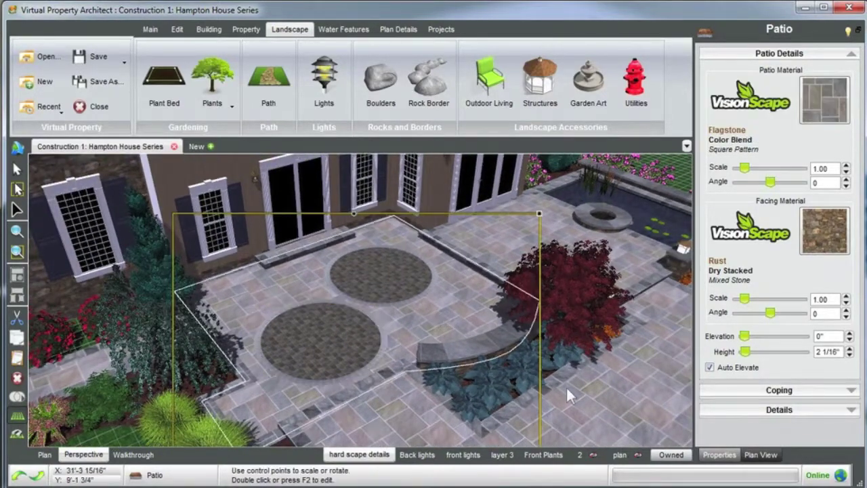
left_click(605, 403)
left_click(327, 306)
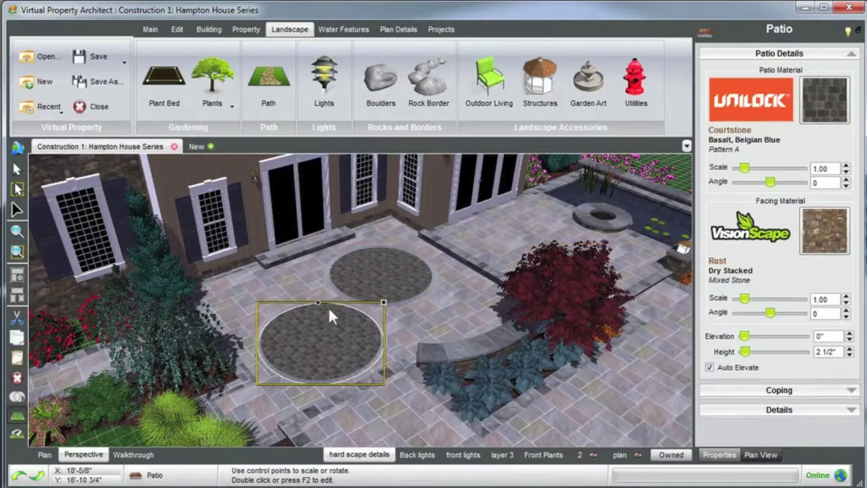
- Try reshaping the edge of the circular inlay farther from the house by adjusting one boundary point's curve handle, and undo the edit
double_click(333, 332)
middle_click_drag(332, 332, 357, 322)
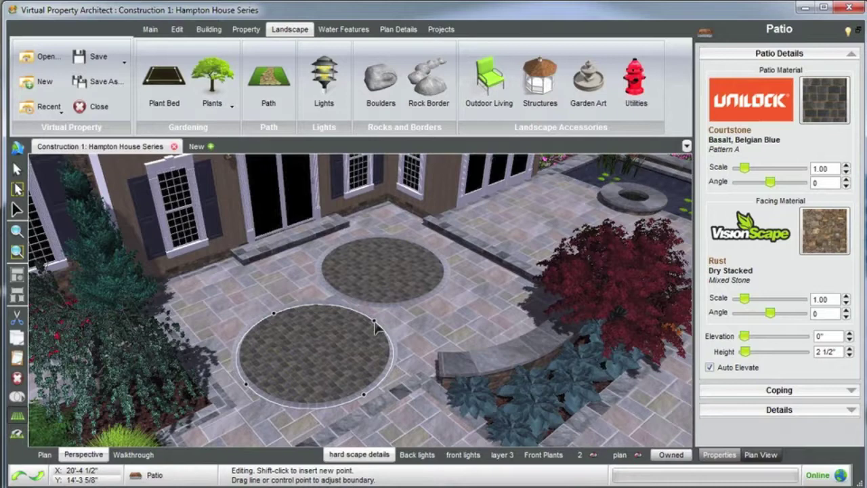
left_click(376, 323)
left_click_drag(374, 320, 396, 369)
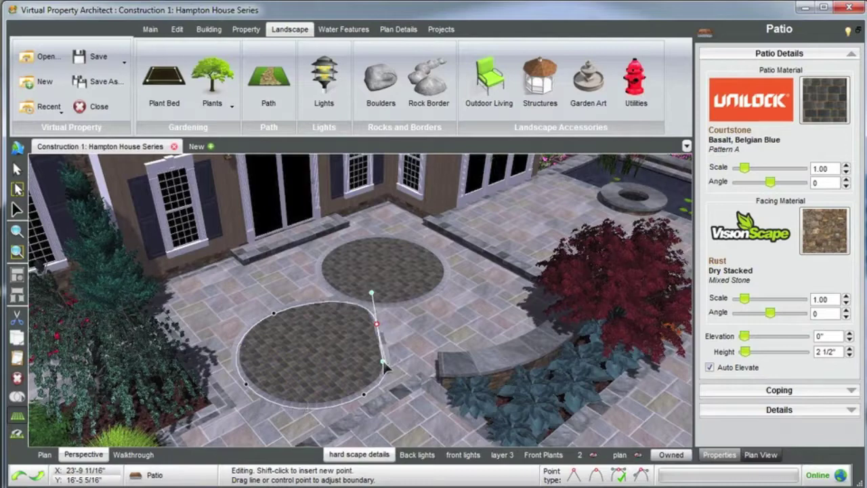
left_click(427, 318)
left_click(341, 345)
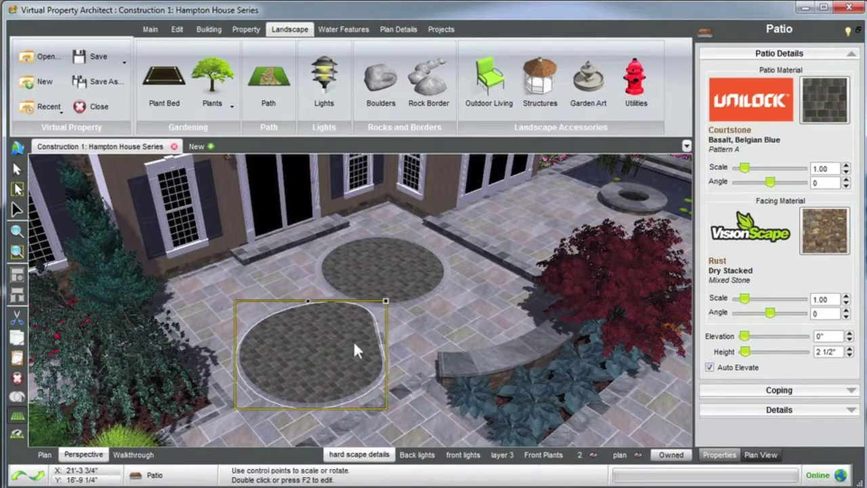
key("ctrl+z")
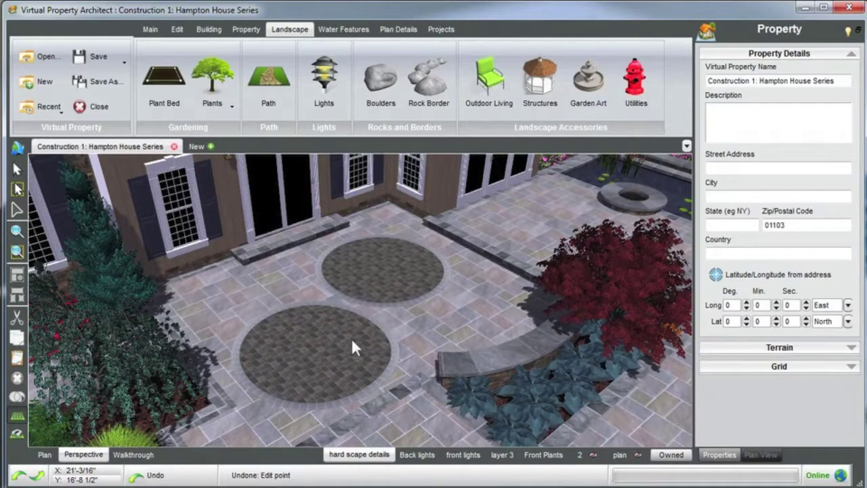
- Create a screenshot of the backyard patio and pool in perspective, named "Hard scape Detail", and upload it to the online Virtual Property
mouse_move(352, 340)
middle_mouse_down()
mouse_move(278, 359)
mouse_move(327, 346)
mouse_move(340, 351)
middle_mouse_up()
middle_click_drag(377, 322, 322, 292)
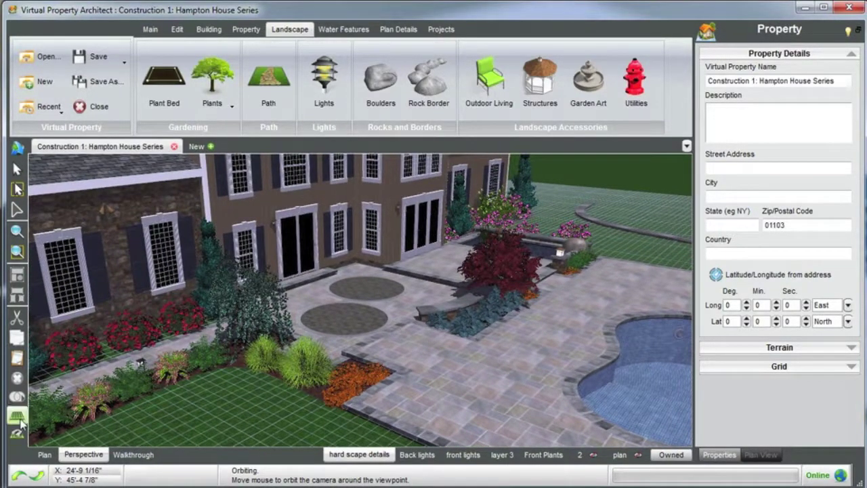
left_click(151, 29)
left_click(374, 81)
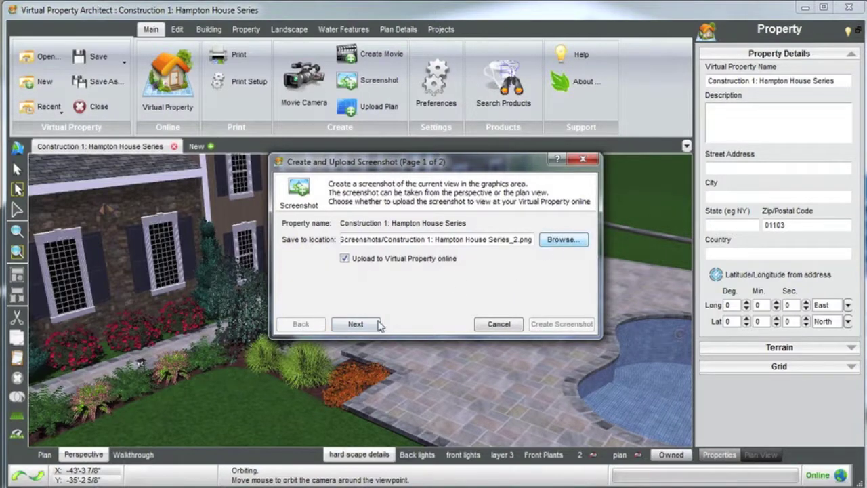
left_click(356, 324)
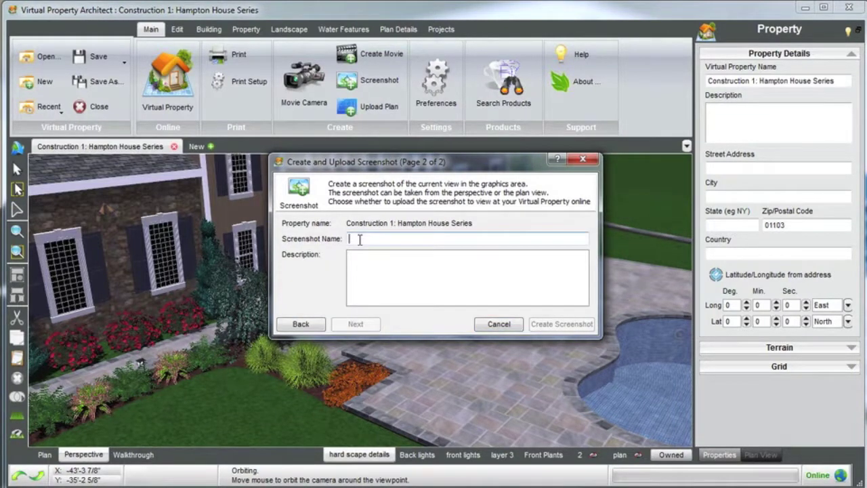
left_click(359, 239)
type("Hard scape Detail")
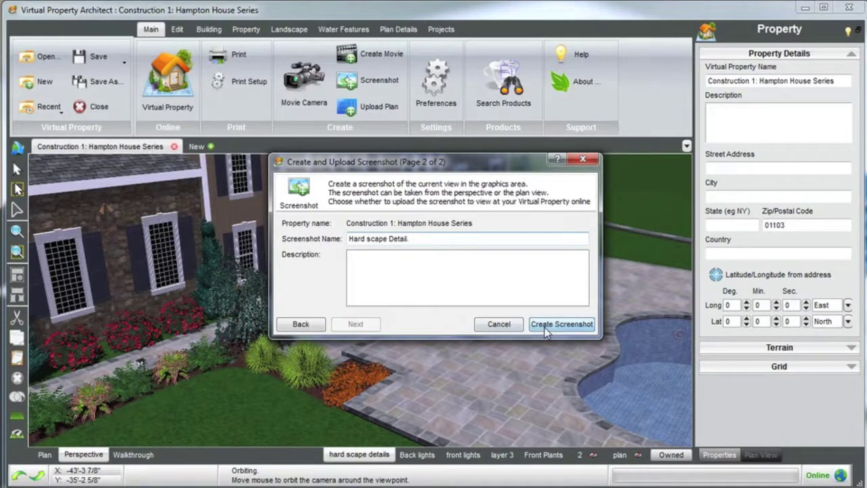
left_click(546, 325)
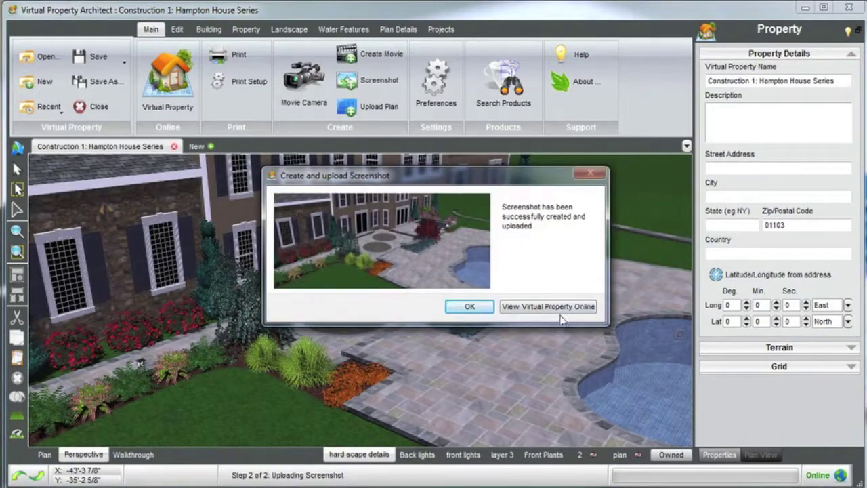
left_click(470, 306)
- Examine the finished patio from several angles, selecting the round wall beside the pond
middle_click_drag(466, 291, 490, 319)
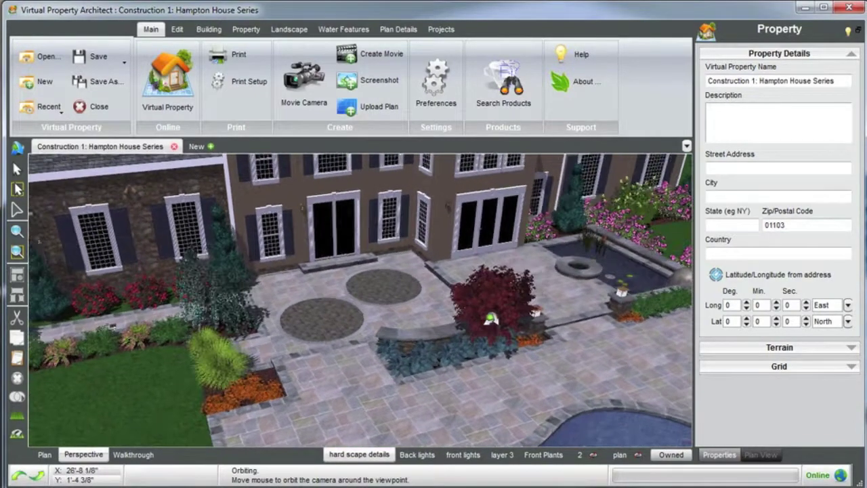
left_click(578, 267)
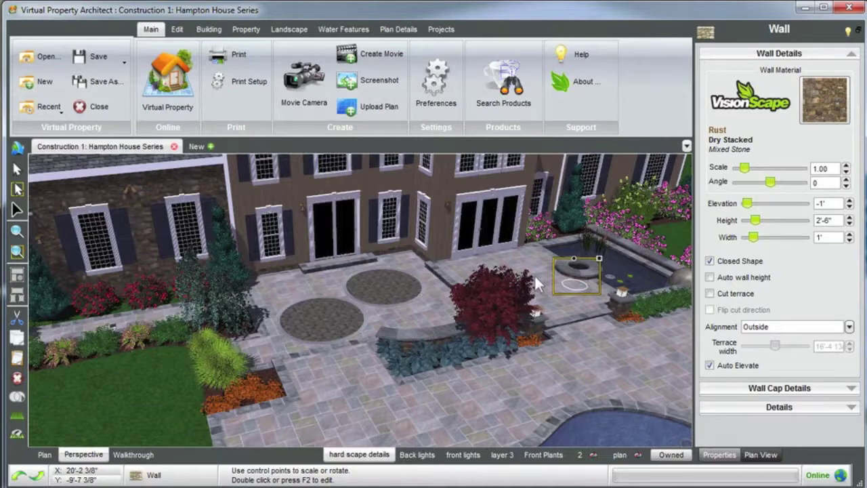
middle_click_drag(534, 274, 456, 264)
mouse_move(409, 292)
middle_mouse_down()
mouse_move(375, 290)
mouse_move(431, 286)
mouse_move(445, 295)
mouse_move(397, 289)
mouse_move(400, 277)
middle_mouse_up()
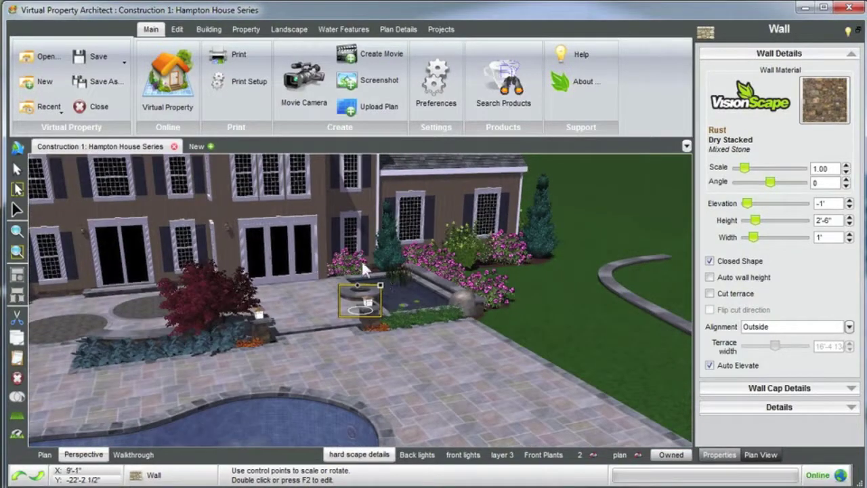